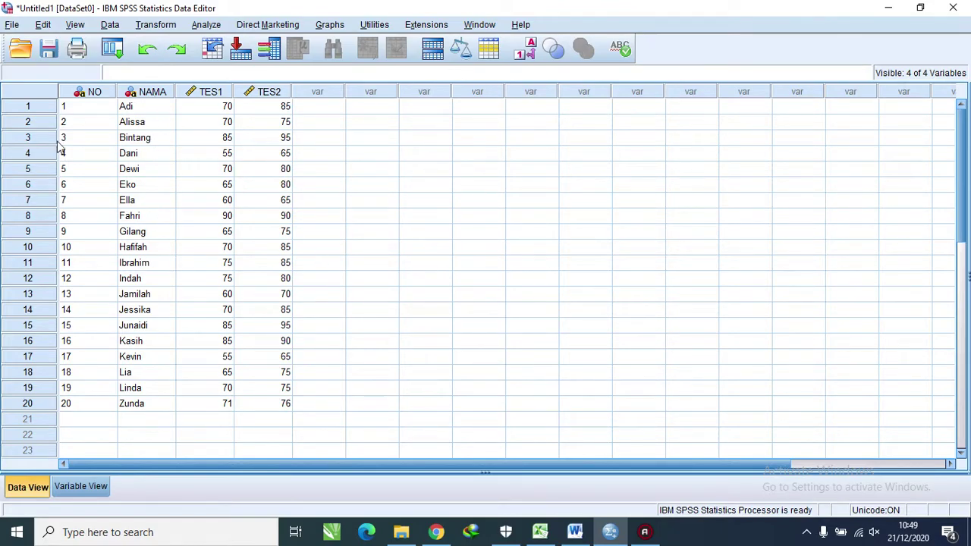
# Start a Descriptives analysis and add TES1 and TES2 as the variables to analyze
pyautogui.click(205, 27)
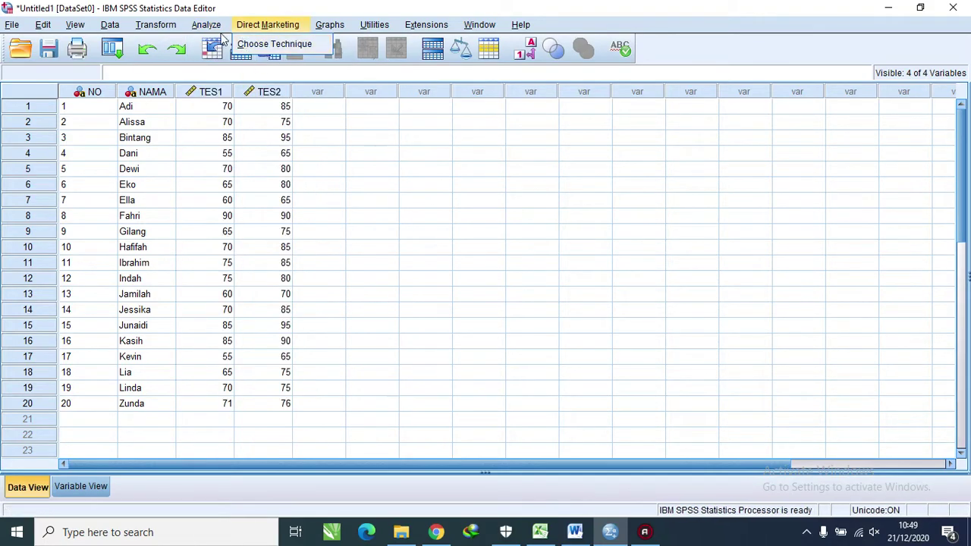
pyautogui.moveTo(234, 61)
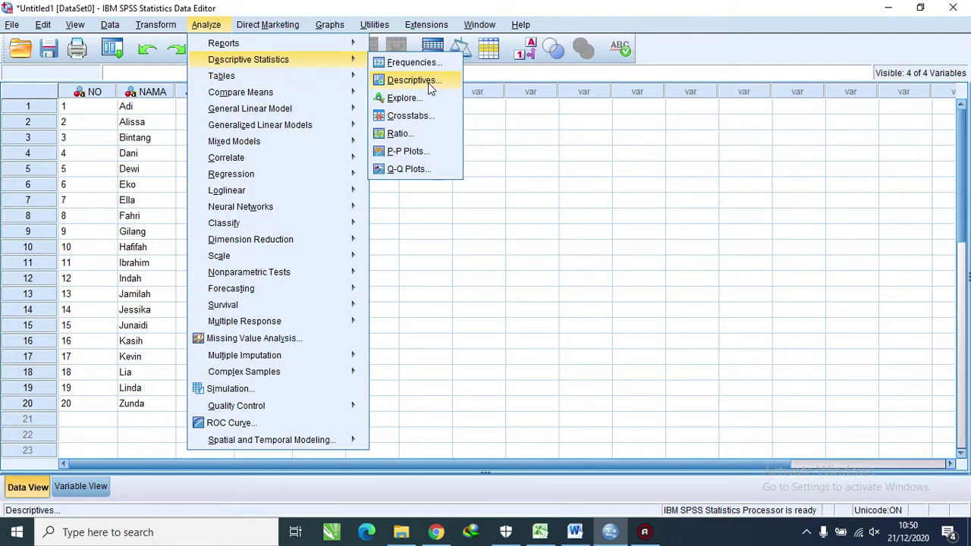
pyautogui.click(429, 83)
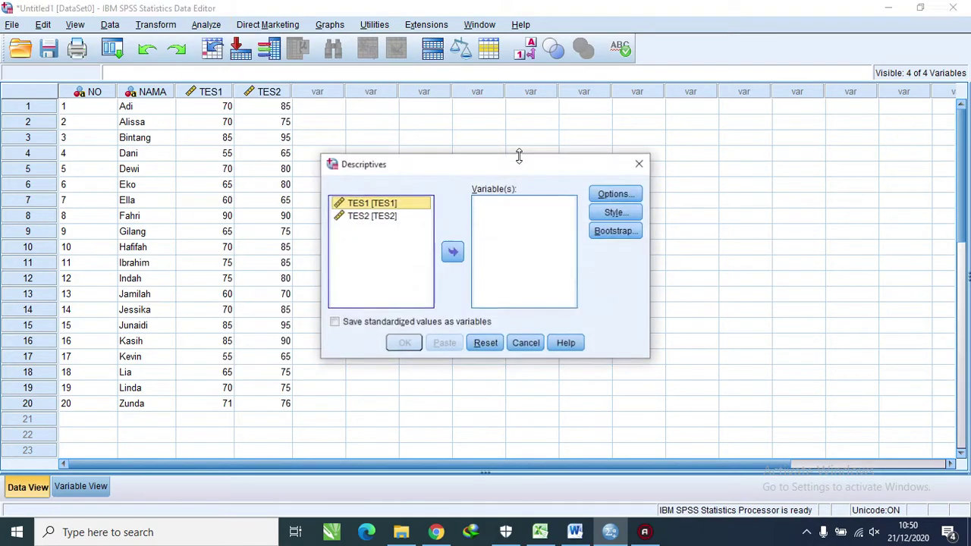
pyautogui.moveTo(489, 170); pyautogui.dragTo(559, 137)
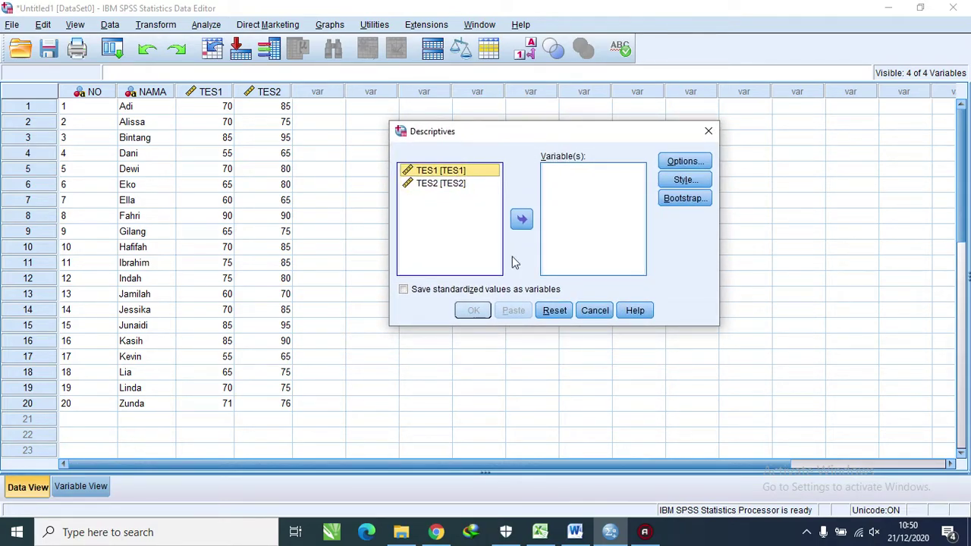
pyautogui.keyDown('shift'); pyautogui.click(460, 190); pyautogui.keyUp('shift')
pyautogui.click(467, 174)
pyautogui.click(523, 226)
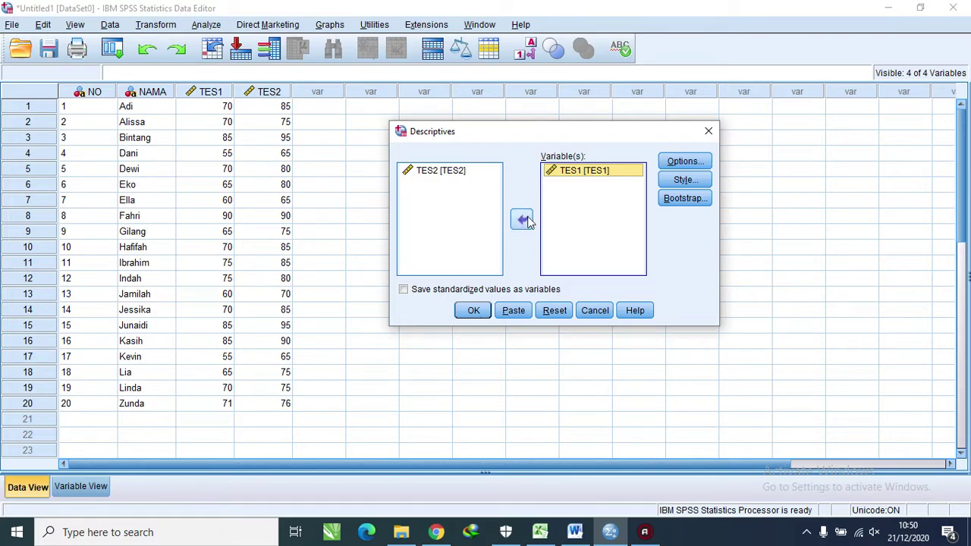
pyautogui.click(459, 179)
pyautogui.click(521, 218)
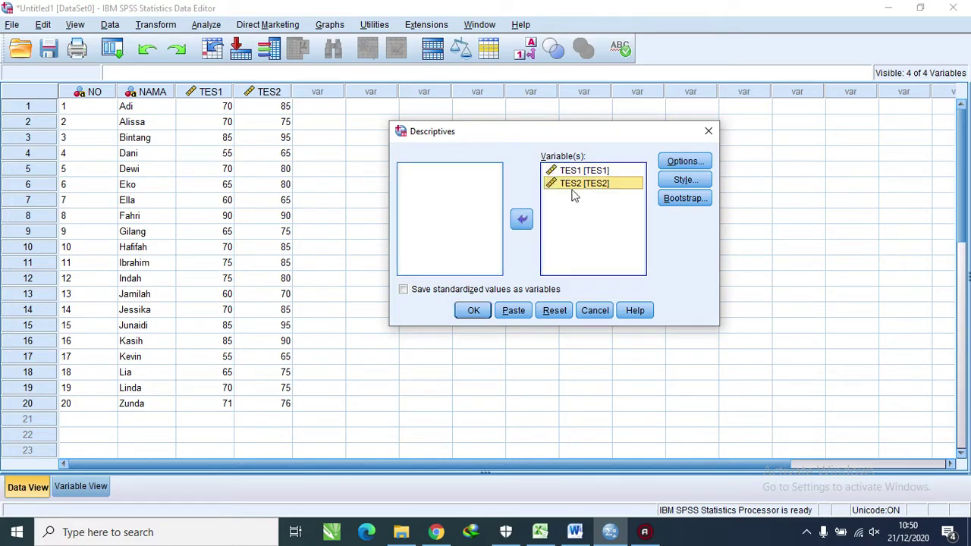
pyautogui.click(523, 222)
pyautogui.click(523, 220)
# Add sum, variance, range, S.E. mean, kurtosis and skewness to the computed statistics and run the Descriptives analysis
pyautogui.click(685, 161)
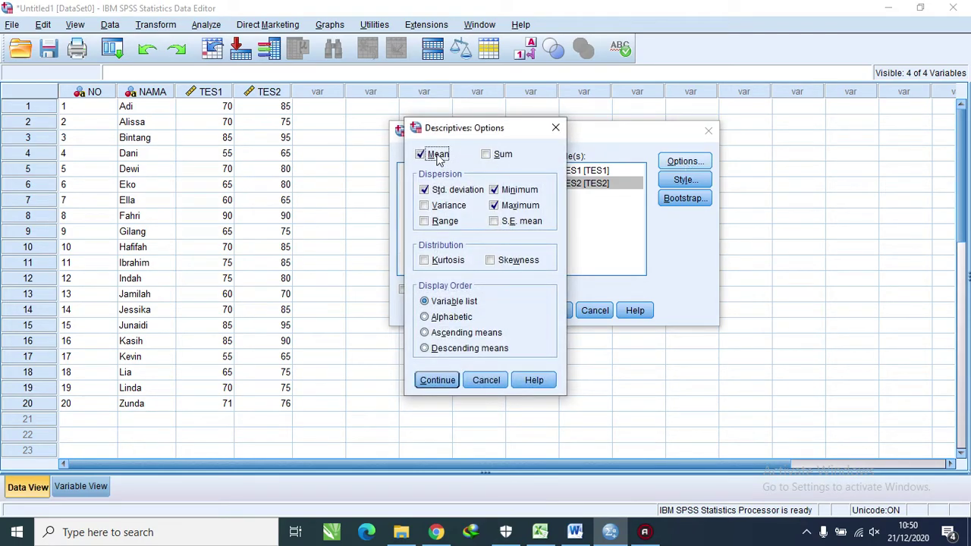
pyautogui.click(501, 154)
pyautogui.click(449, 206)
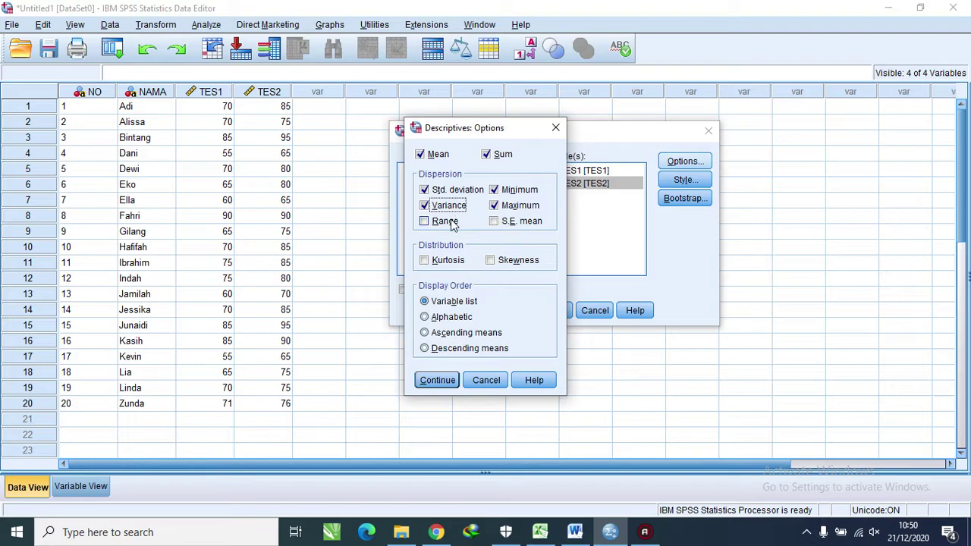
pyautogui.click(450, 223)
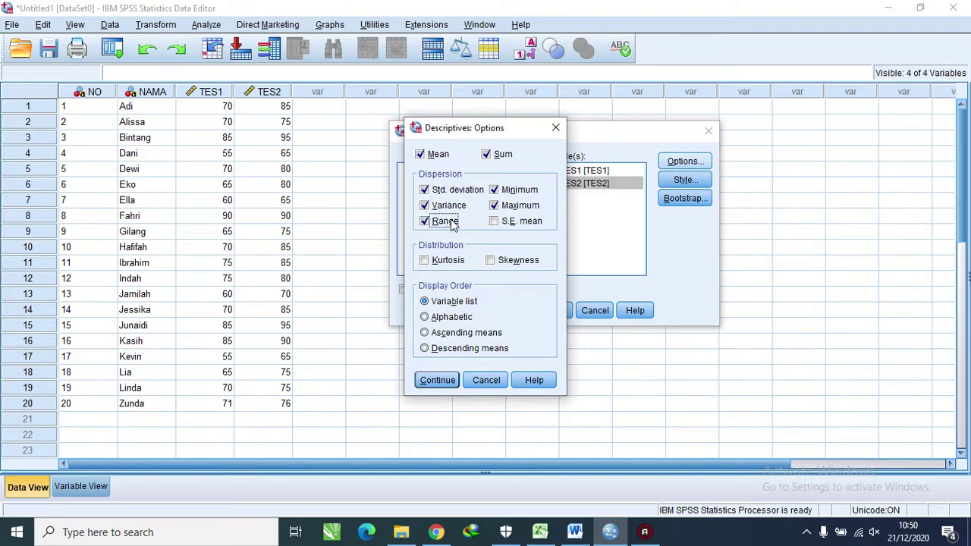
pyautogui.click(493, 221)
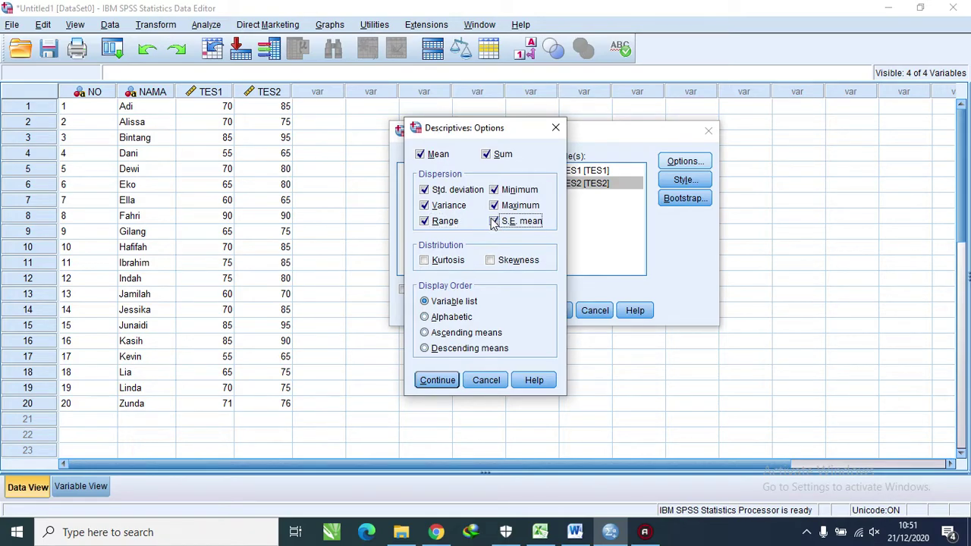
pyautogui.click(427, 262)
pyautogui.click(490, 261)
pyautogui.click(438, 381)
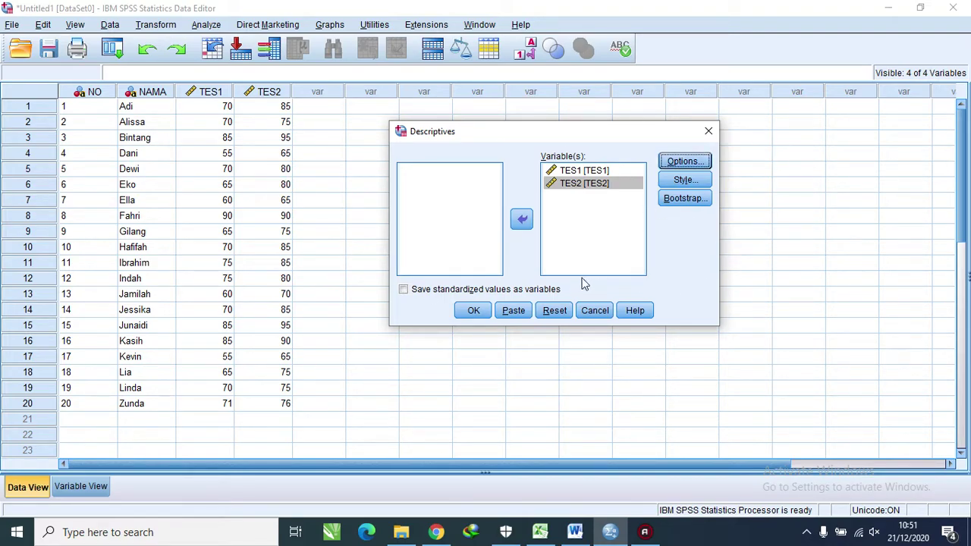
pyautogui.click(484, 311)
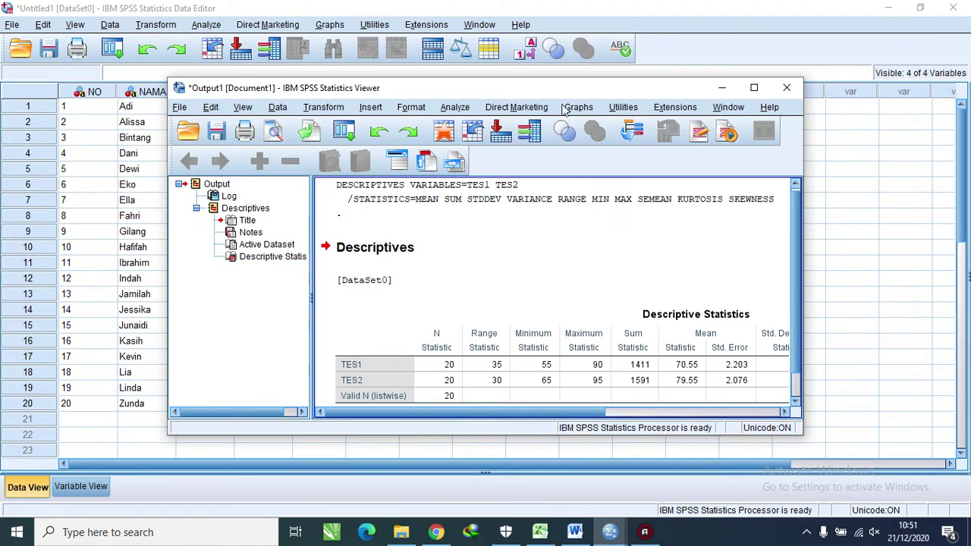
# Transpose the rows and columns of the Descriptive Statistics output table and finish editing it
pyautogui.moveTo(563, 88); pyautogui.dragTo(465, 40)
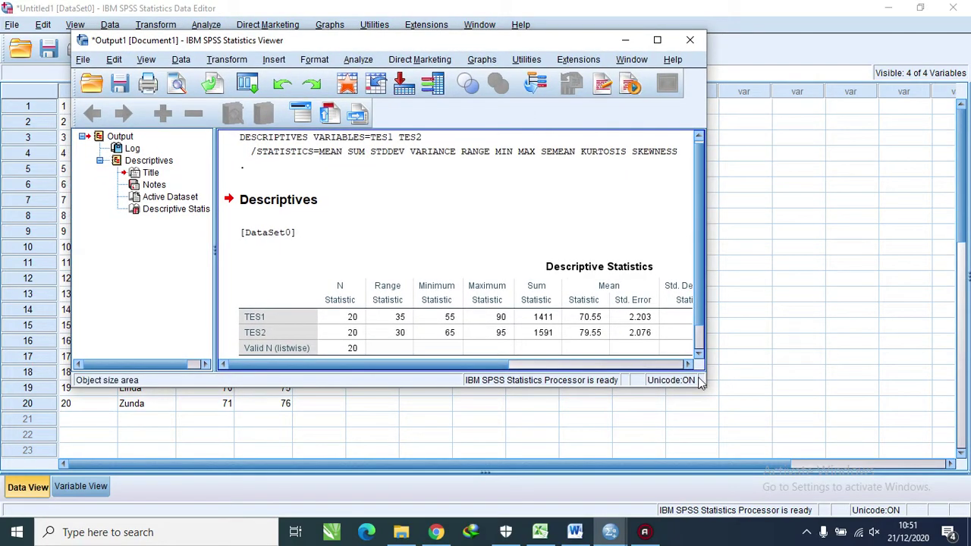
pyautogui.moveTo(706, 387); pyautogui.dragTo(847, 442)
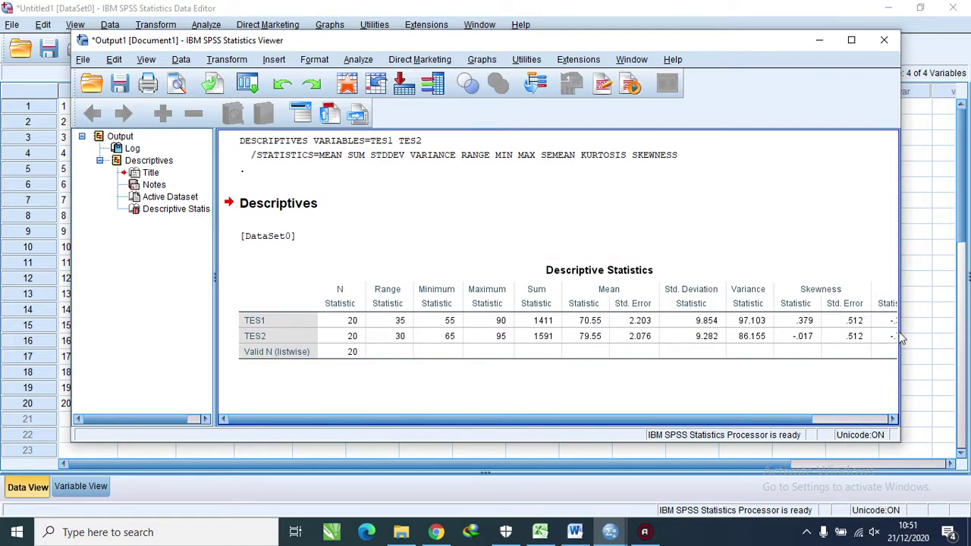
pyautogui.moveTo(899, 339); pyautogui.dragTo(939, 340)
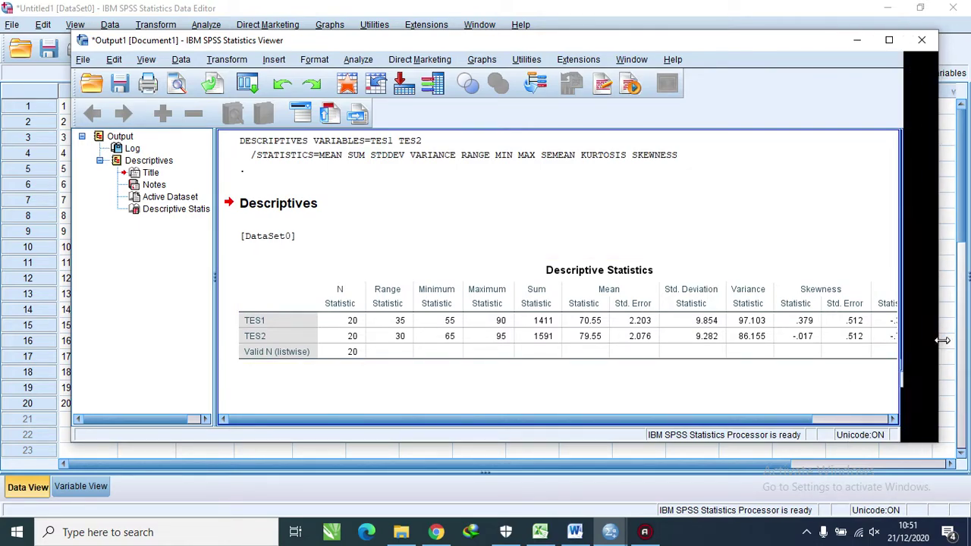
pyautogui.doubleClick(815, 273)
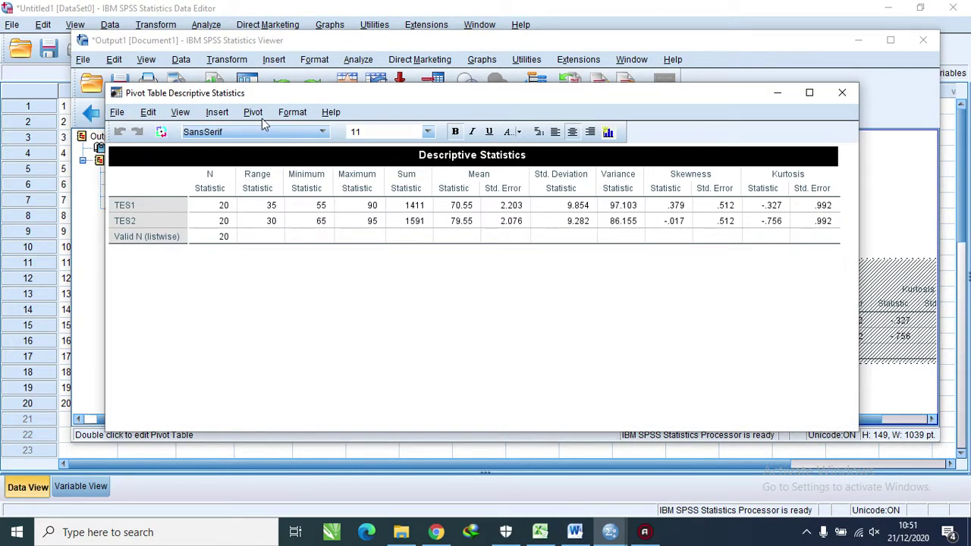
pyautogui.click(254, 113)
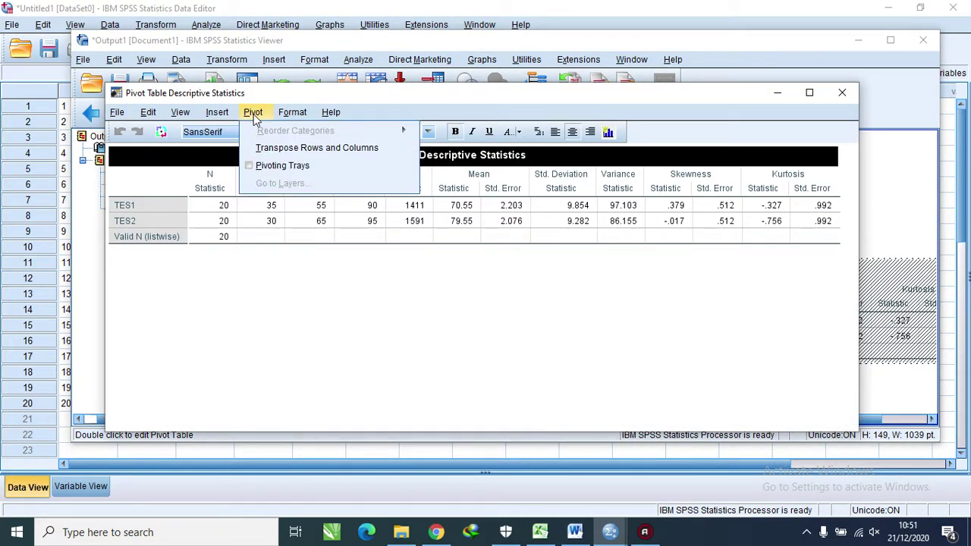
pyautogui.click(297, 153)
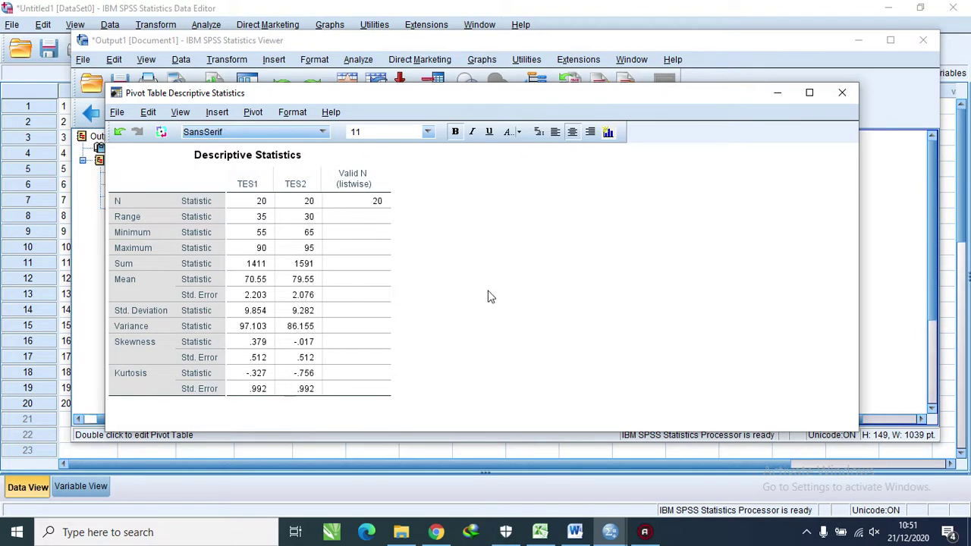
pyautogui.moveTo(448, 99); pyautogui.dragTo(519, 82)
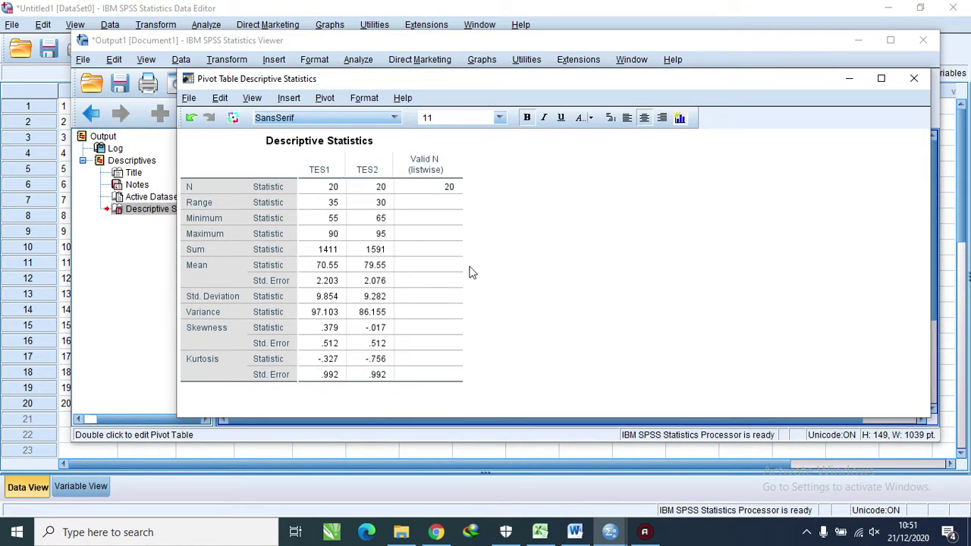
pyautogui.click(914, 79)
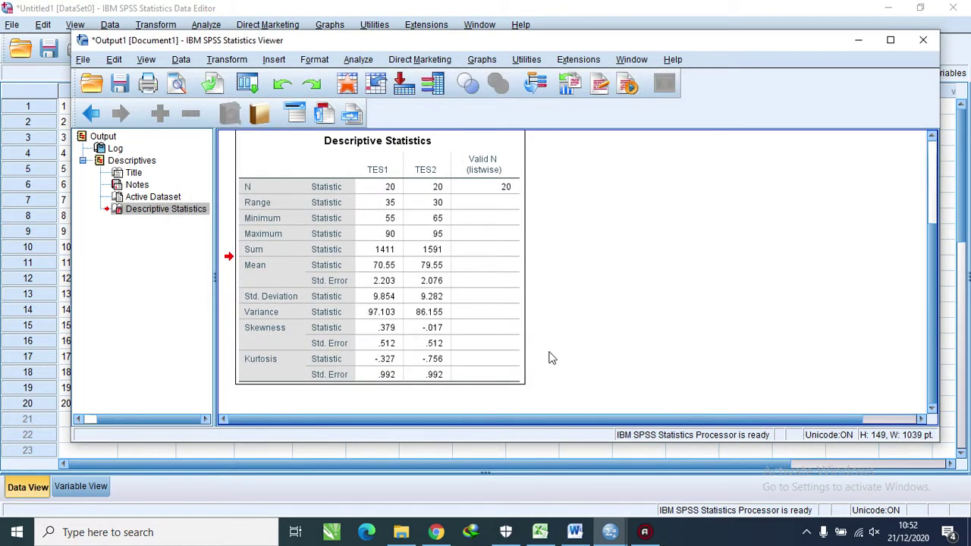
# Examine the statistics for TES1 and TES2 in the transposed Descriptive Statistics table
pyautogui.scroll(2, 336, 243)
pyautogui.scroll(-2, 336, 243)
pyautogui.click(336, 243)
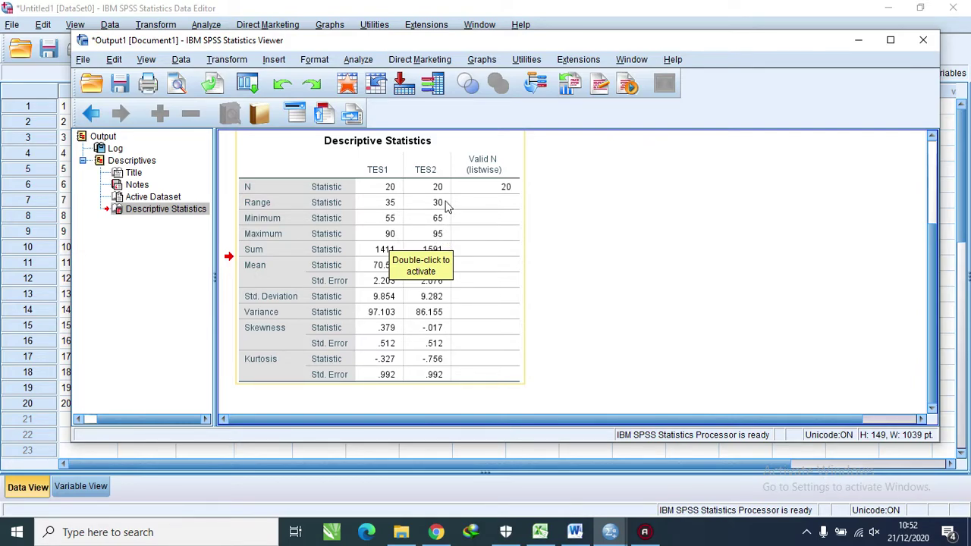
pyautogui.click(476, 205)
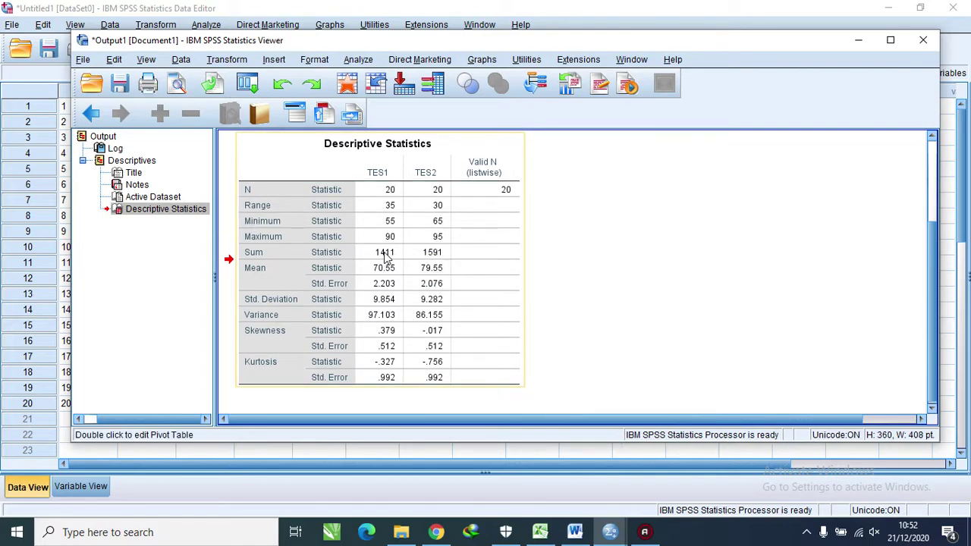
pyautogui.scroll(-1, 385, 257)
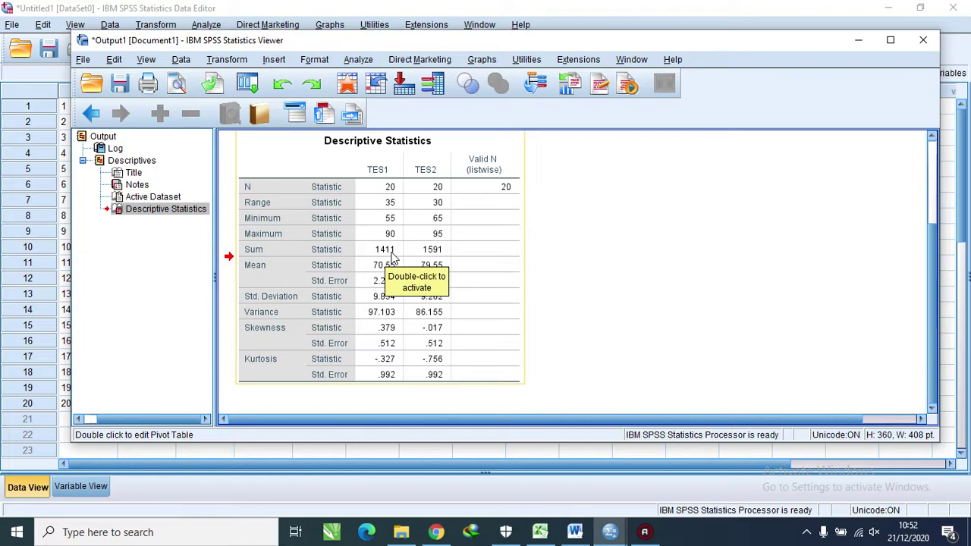
pyautogui.doubleClick(478, 254)
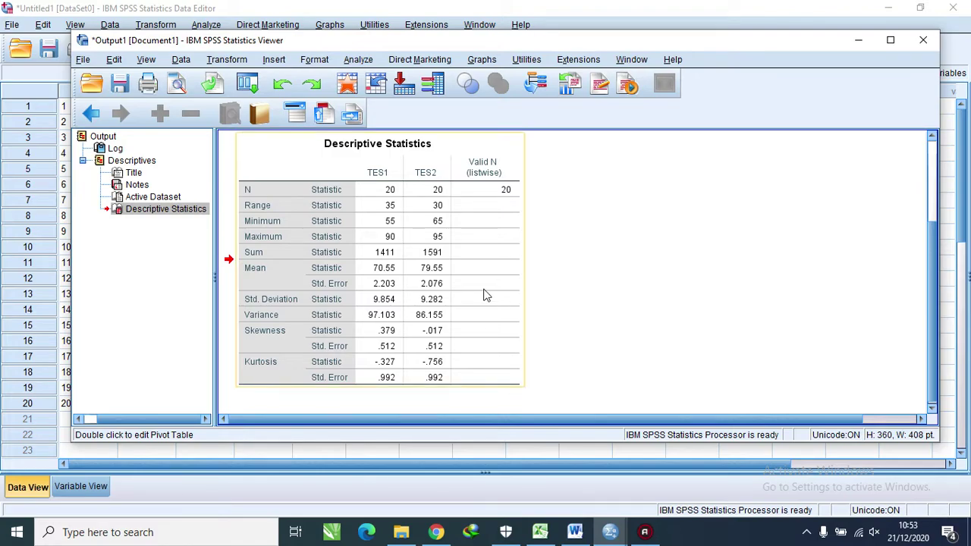
# Switch to Word and enter "CALON A 51%" and "CALON B 49%" on separate lines of a new blank document
pyautogui.click(575, 531)
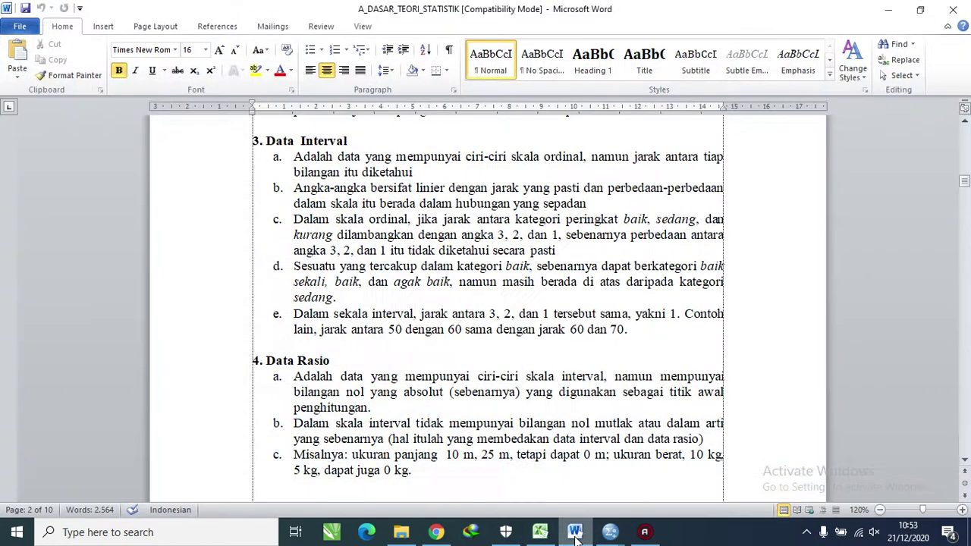
pyautogui.hotkey('ctrl', 'n')
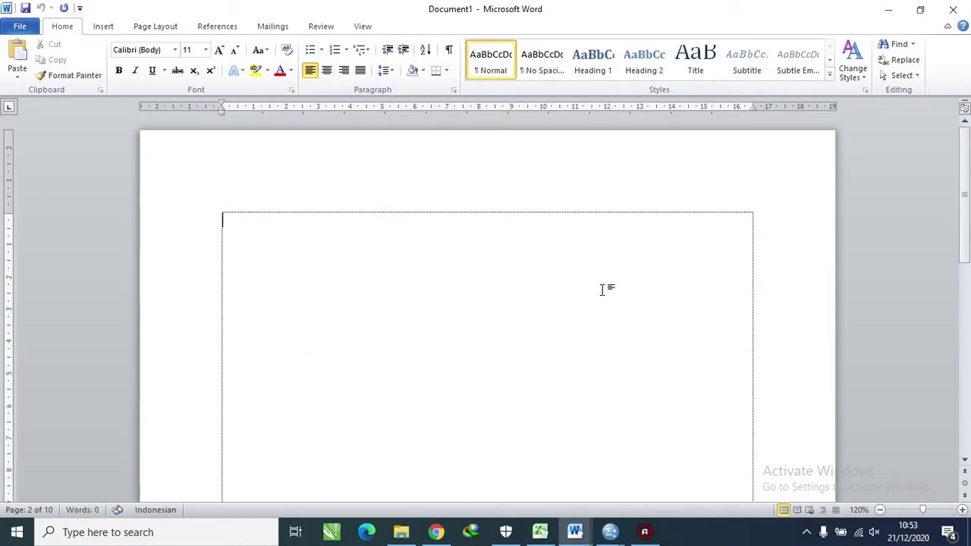
pyautogui.write('CALO')
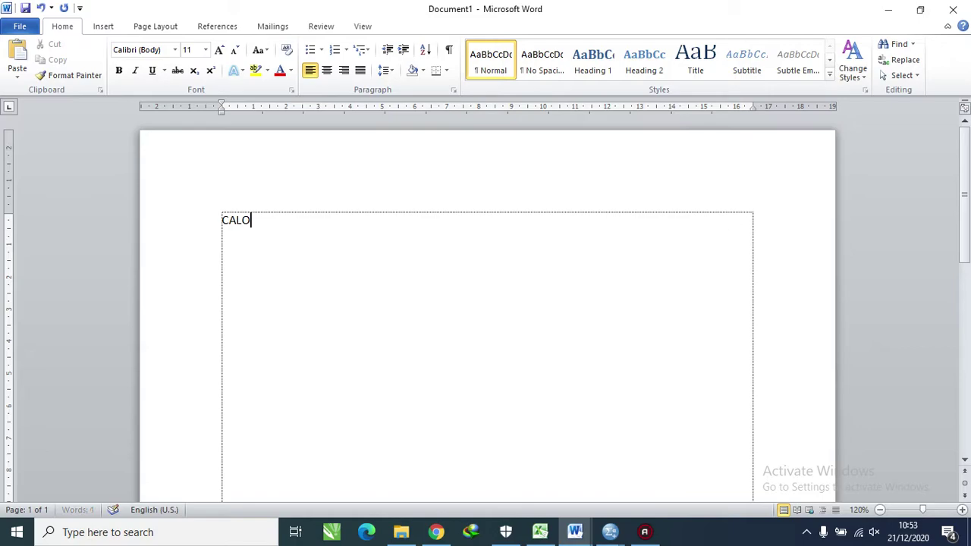
pyautogui.write('N A 51%')
pyautogui.press('Return')
pyautogui.write('CALON')
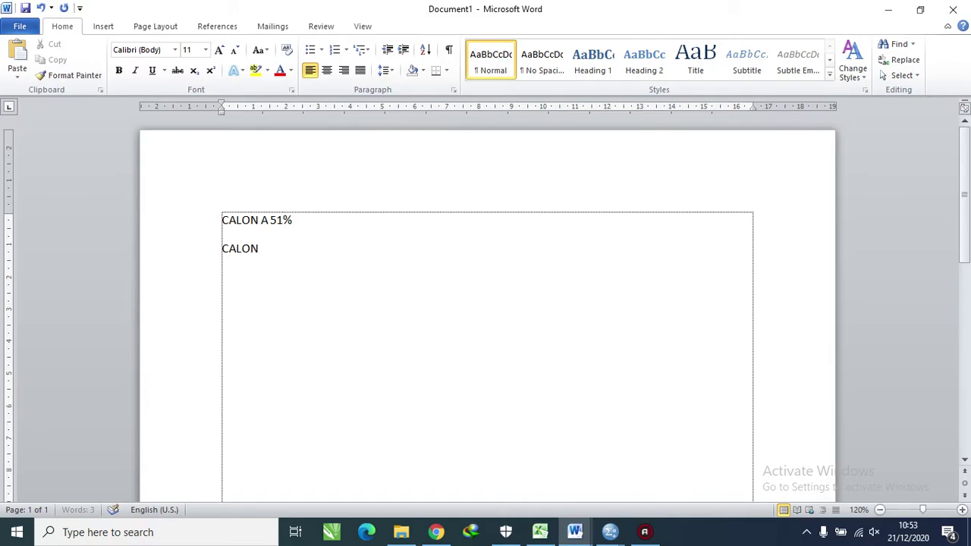
pyautogui.write(' B 49%')
pyautogui.press('Return')
# Write "STANDAR KESALALAHAN 0,7%" as the third line of the document
pyautogui.write('SATAN')
pyautogui.press('BackSpace')
pyautogui.press('BackSpace')
pyautogui.press('BackSpace')
pyautogui.press('BackSpace')
pyautogui.write('TANDAR')
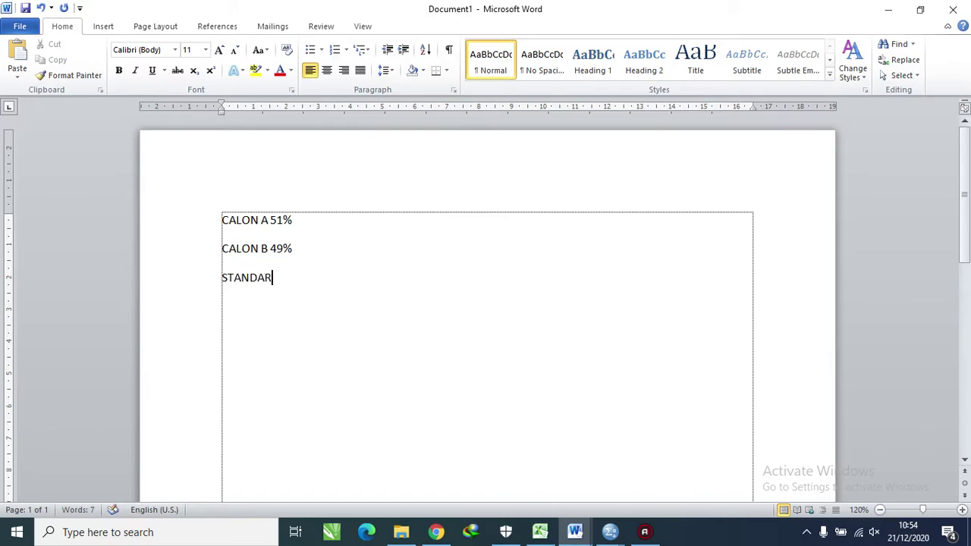
pyautogui.write(' KESALALH')
pyautogui.press('BackSpace')
pyautogui.write('AHAN')
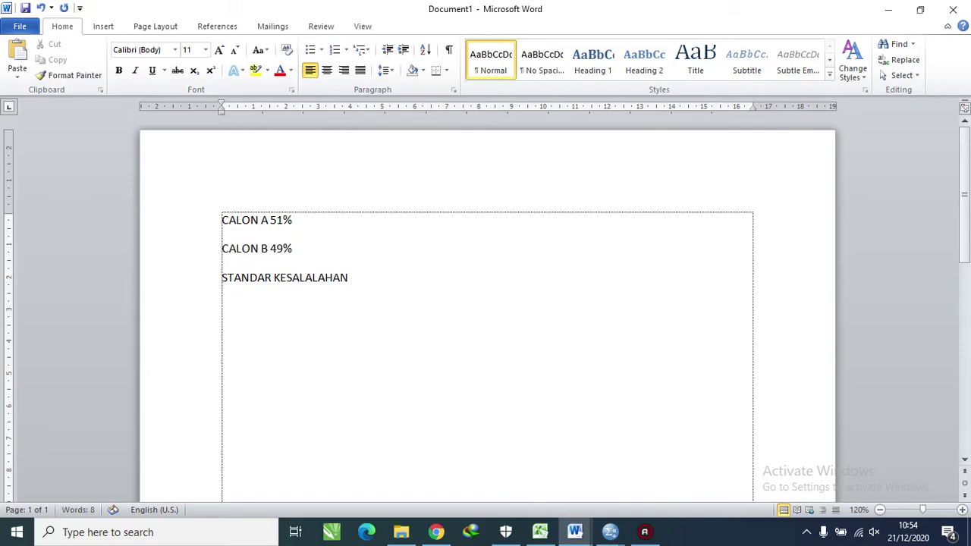
pyautogui.write(' 0,7%')
# Make the whole "STANDAR KESALALAHAN 0,7%" line bold
pyautogui.moveTo(387, 276); pyautogui.dragTo(219, 273)
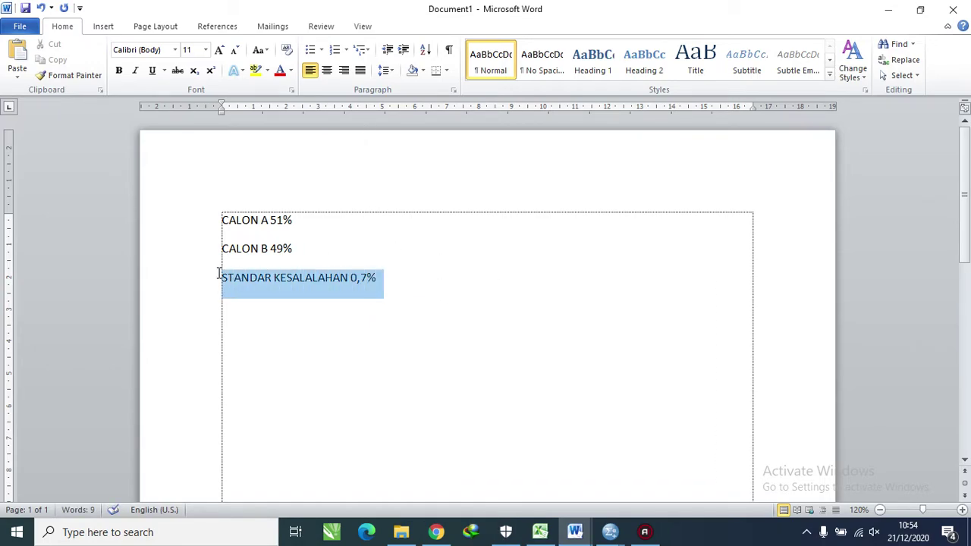
pyautogui.hotkey('ctrl', 'b')
pyautogui.click(408, 279)
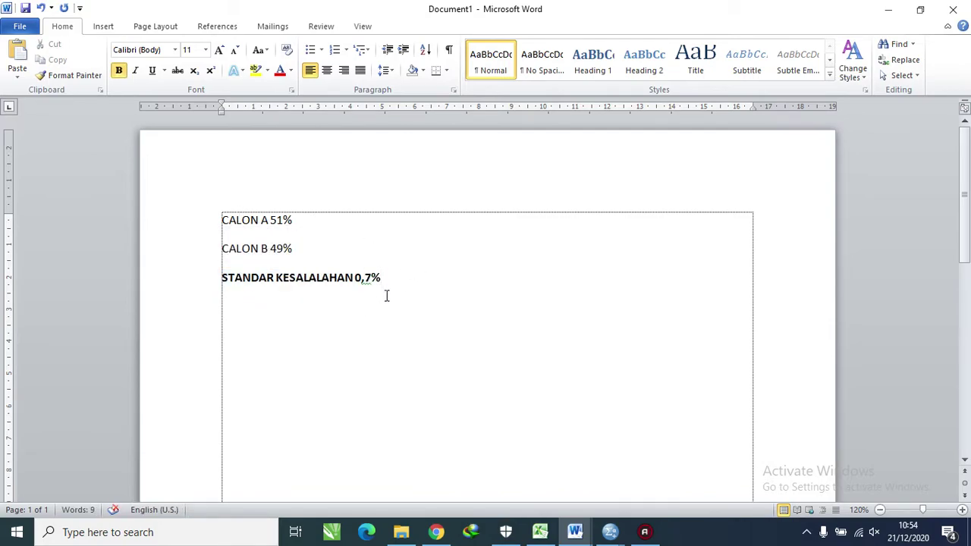
# Select the 0,7% figure in the bold line to compare it with the two candidates' percentages
pyautogui.moveTo(355, 275); pyautogui.dragTo(399, 284)
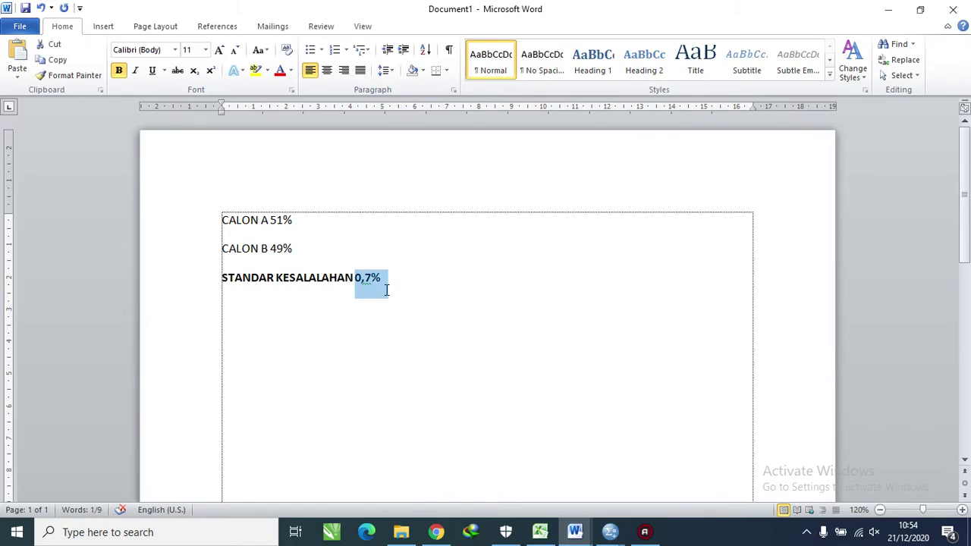
pyautogui.click(398, 282)
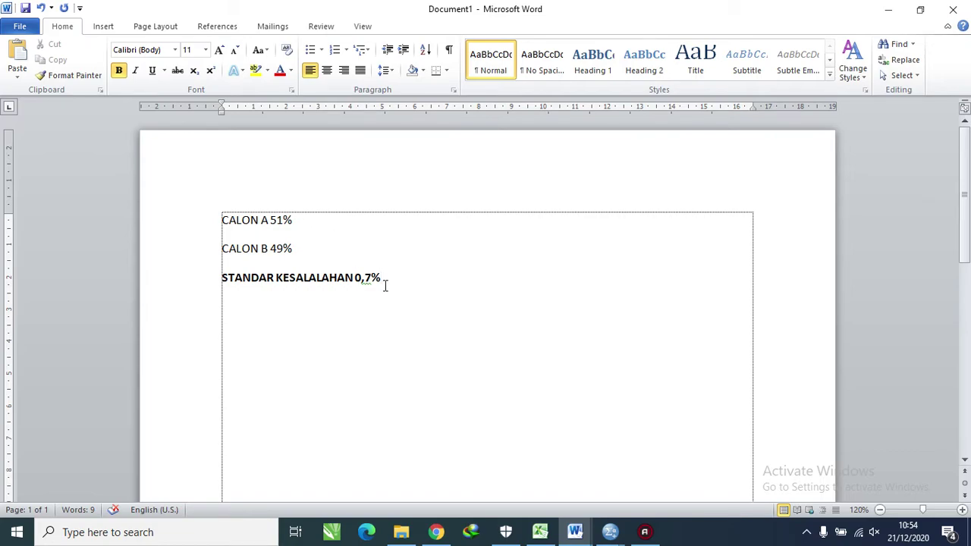
pyautogui.moveTo(358, 278); pyautogui.dragTo(381, 279)
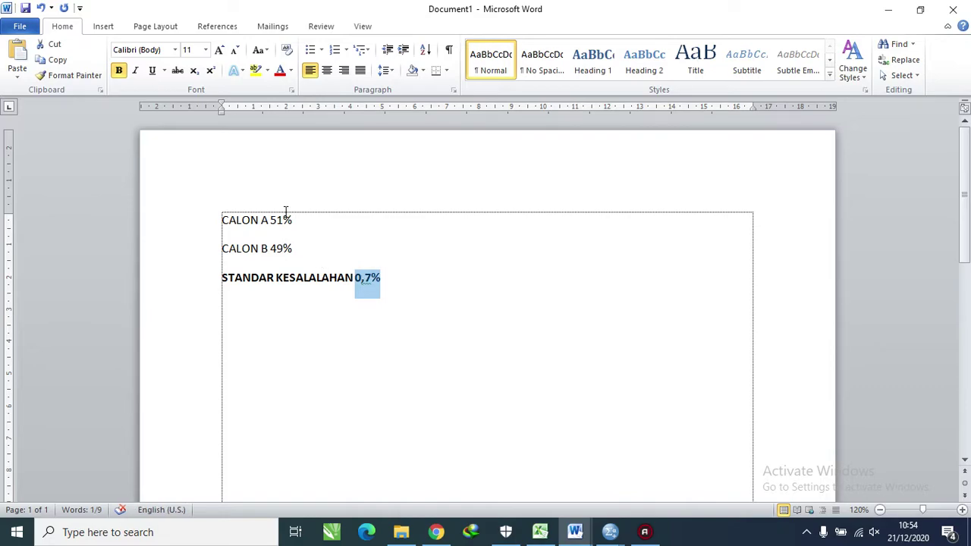
# Append "= 49,7%" to the CALON B line and add "2,5%" after the 0,7% on the bold line
pyautogui.click(289, 249)
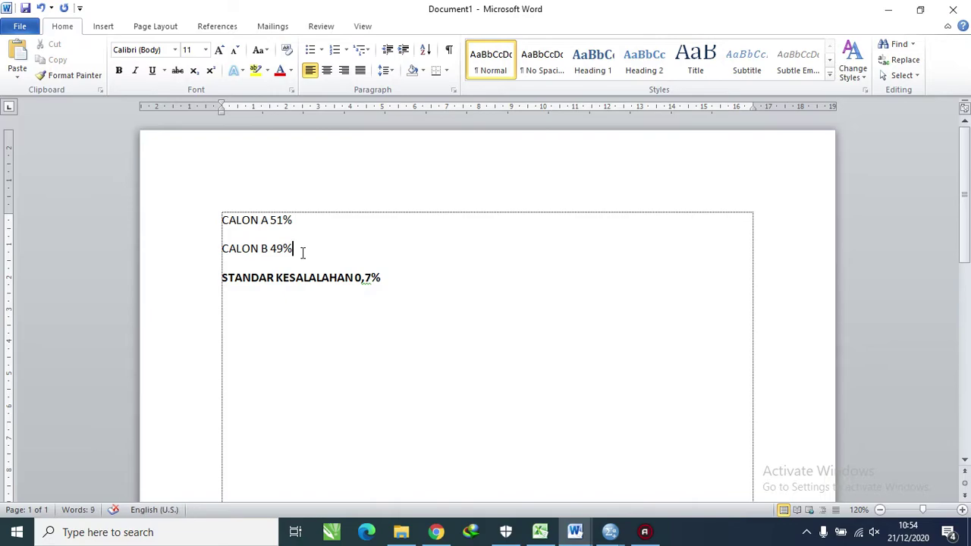
pyautogui.write('= ')
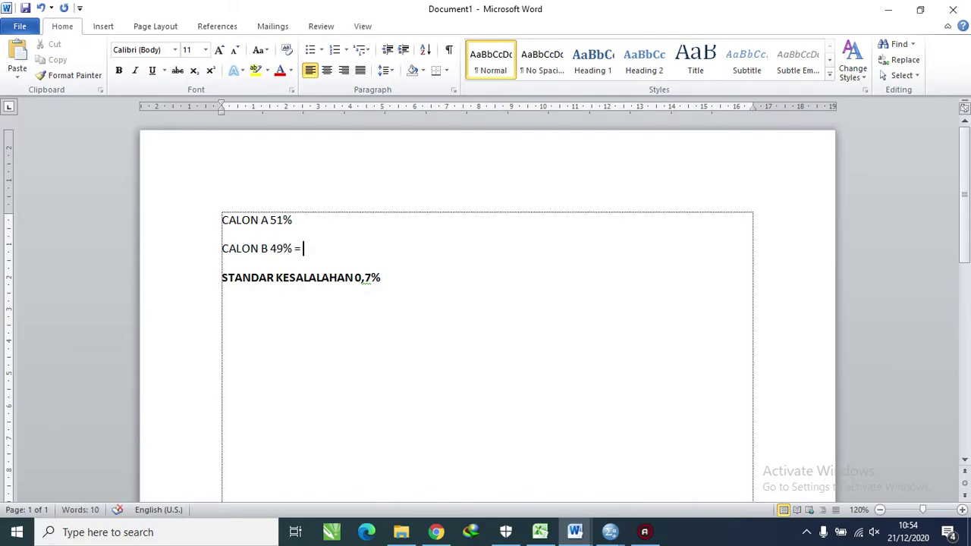
pyautogui.write('49,7%')
pyautogui.click(393, 278)
pyautogui.write('2,5%')
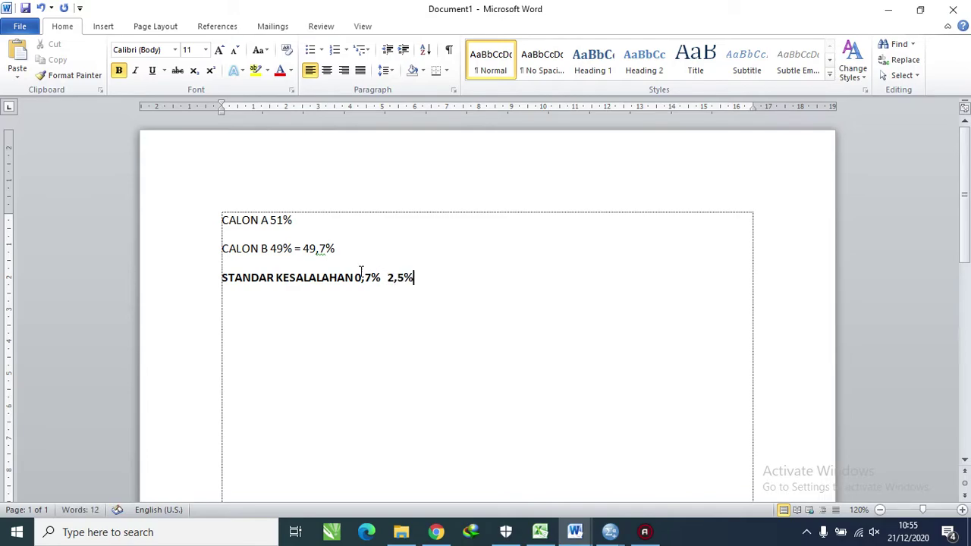
# Replace the 49,7% result on the CALON B line with 51,5%
pyautogui.moveTo(335, 251); pyautogui.dragTo(306, 245)
pyautogui.press('BackSpace')
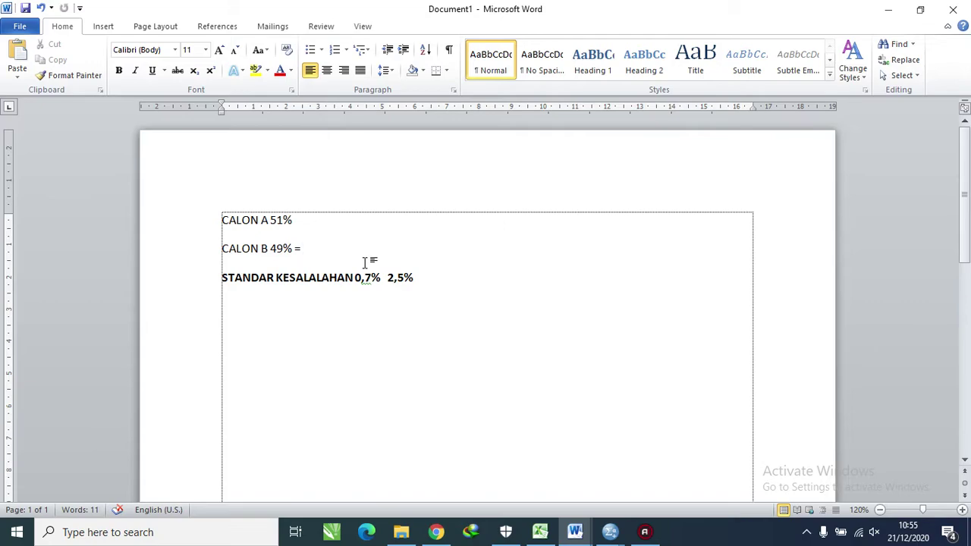
pyautogui.write('51,5%')
# Close the candidate example document without saving and minimize A_DASAR_TEORI_STATISTIK to return to the SPSS output
pyautogui.moveTo(681, 16); pyautogui.dragTo(408, 176)
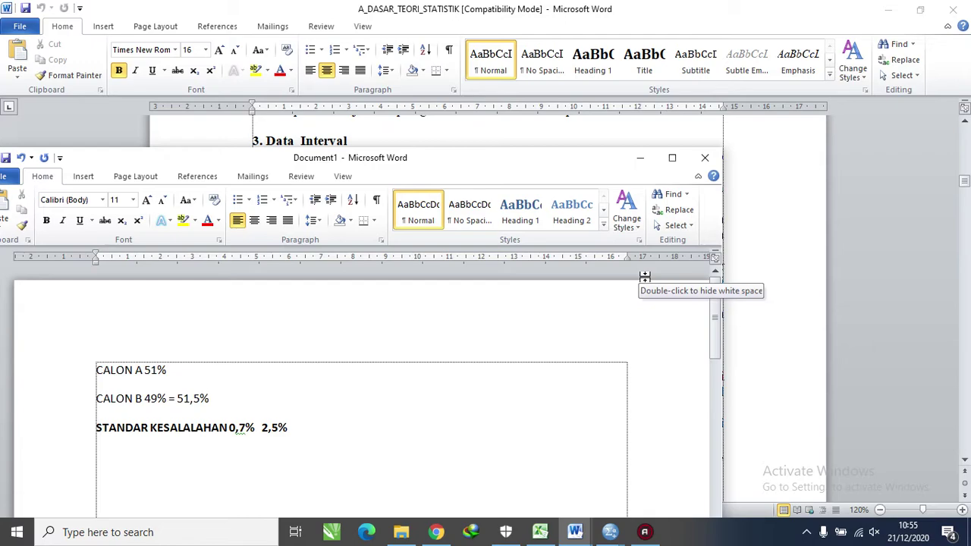
pyautogui.moveTo(555, 157); pyautogui.dragTo(542, 123)
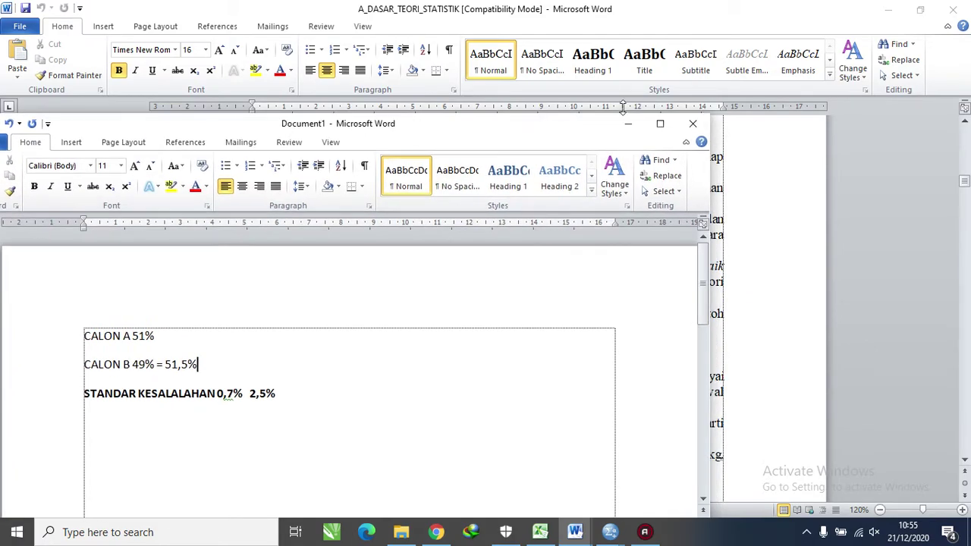
pyautogui.click(686, 131)
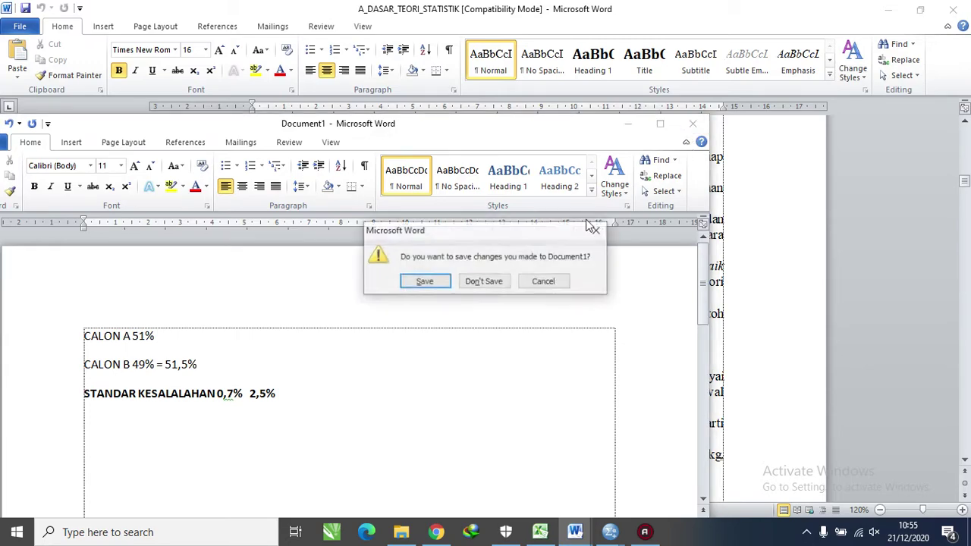
pyautogui.click(484, 281)
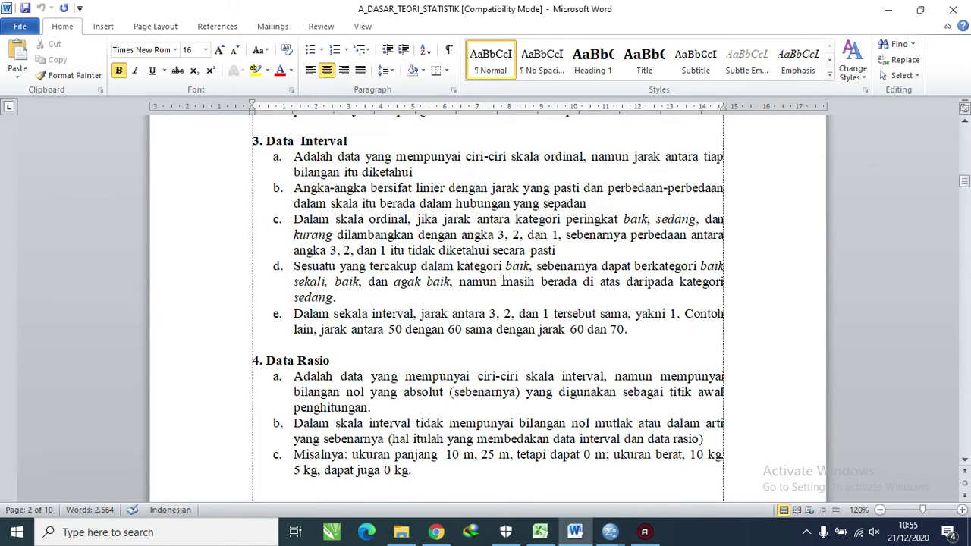
pyautogui.doubleClick(771, 20)
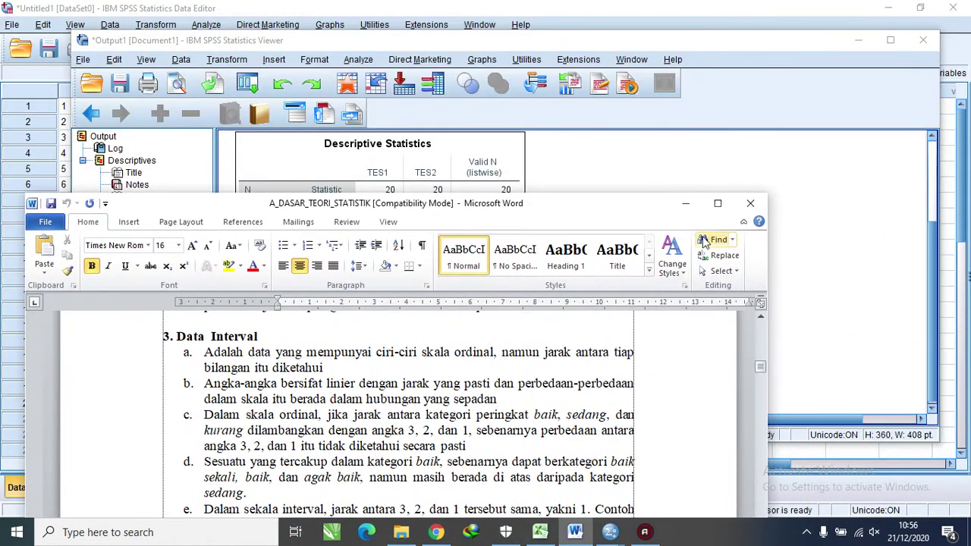
pyautogui.click(685, 203)
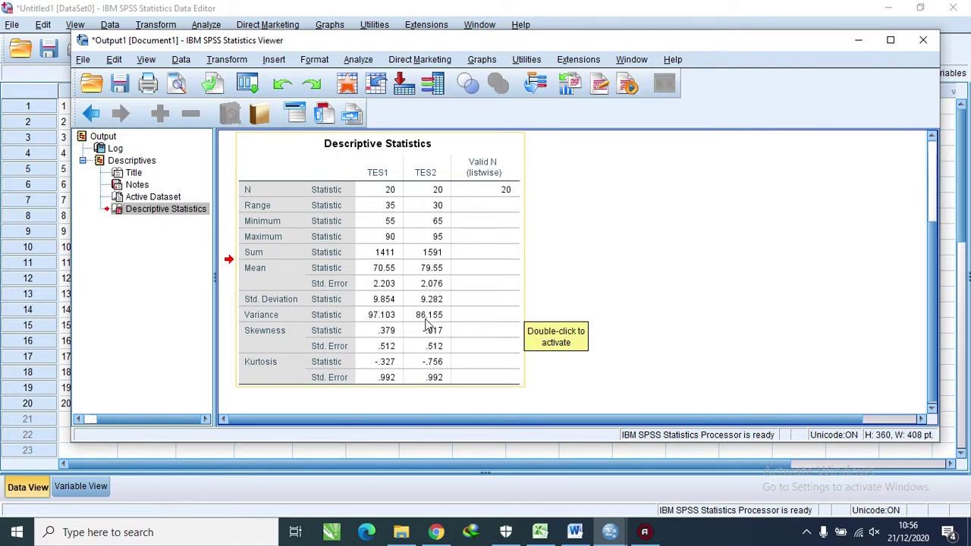
# Examine the skewness values for TES1 and TES2 in the Descriptive Statistics table
pyautogui.scroll(-1, 427, 324)
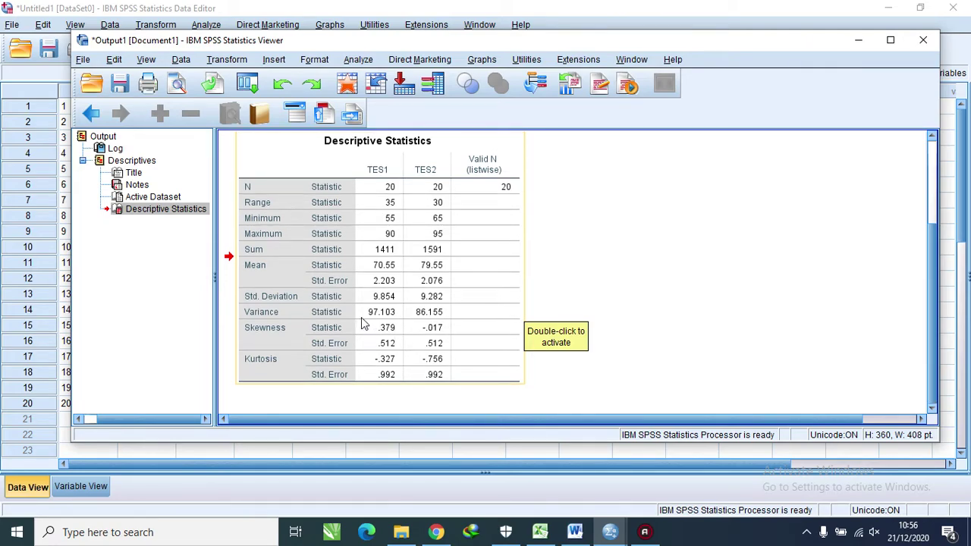
pyautogui.moveTo(377, 327); pyautogui.dragTo(396, 333)
pyautogui.doubleClick(388, 334)
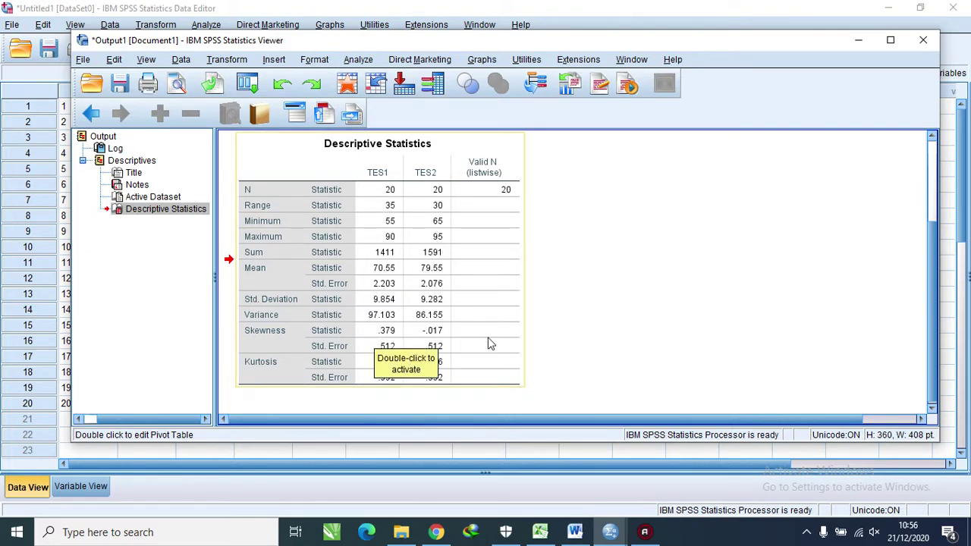
pyautogui.click(563, 347)
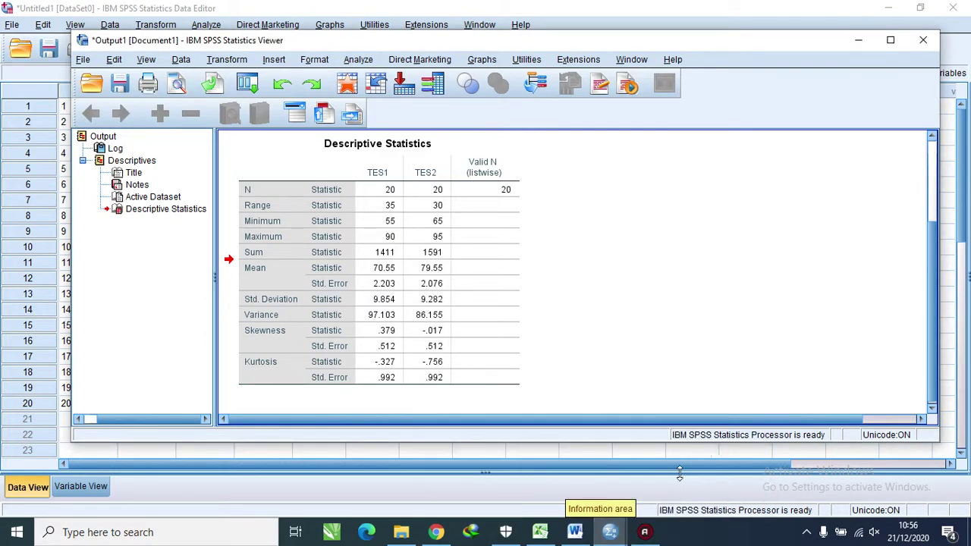
# Copy the Descriptive Statistics table from the SPSS output and paste it into a new blank Word document
pyautogui.rightClick(342, 227)
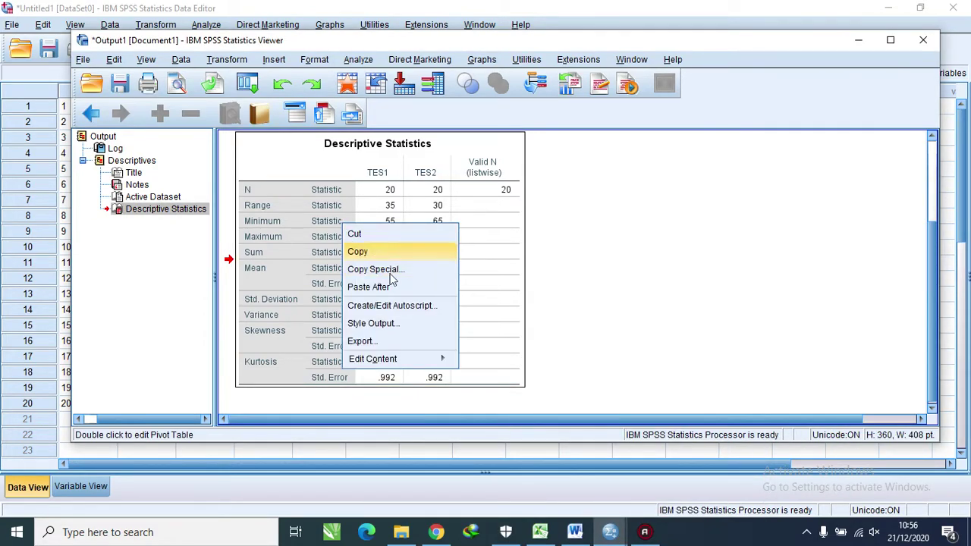
pyautogui.click(364, 252)
pyautogui.click(575, 532)
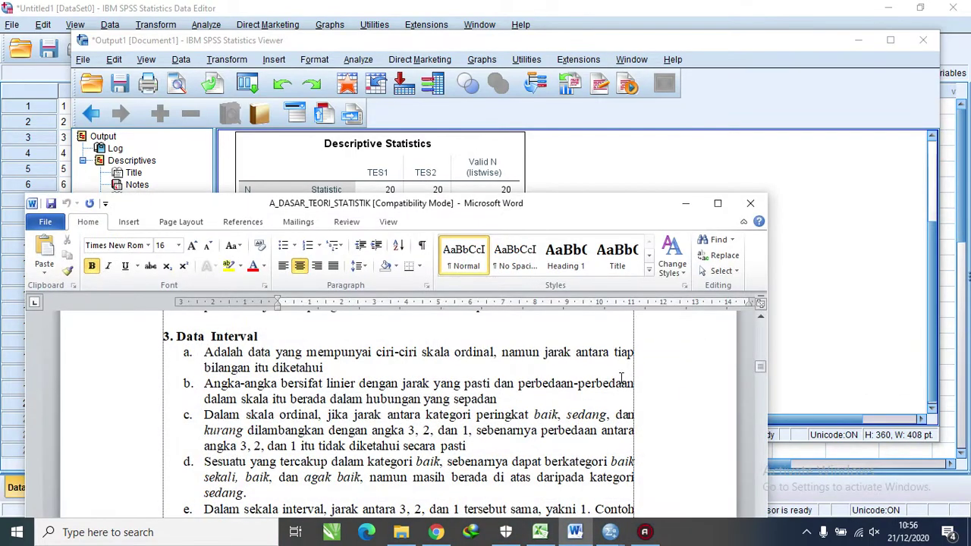
pyautogui.hotkey('ctrl', 'n')
pyautogui.hotkey('ctrl', 'v')
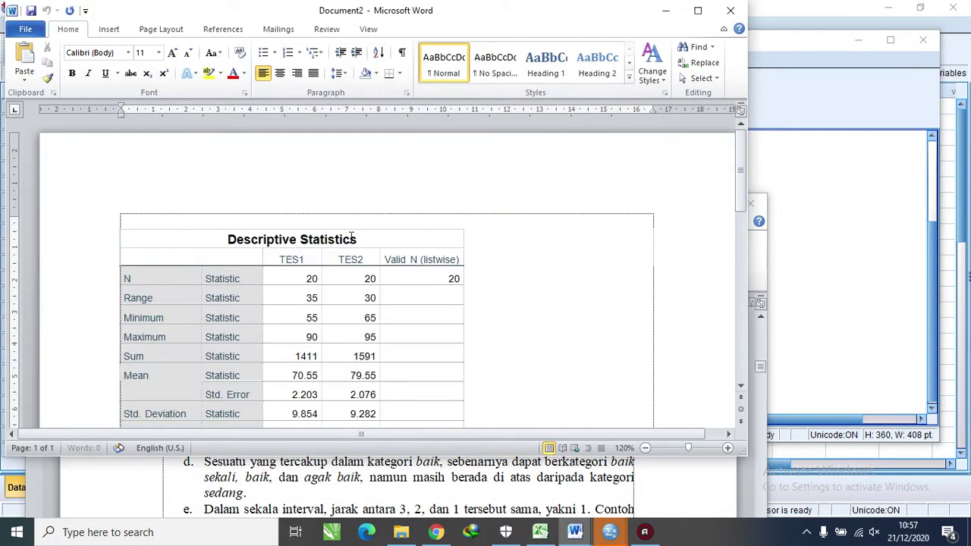
# Color the TES1 and TES2 statistic values of Skewness and Kurtosis red in the pasted table
pyautogui.scroll(-1, 349, 237)
pyautogui.scroll(3, 349, 238)
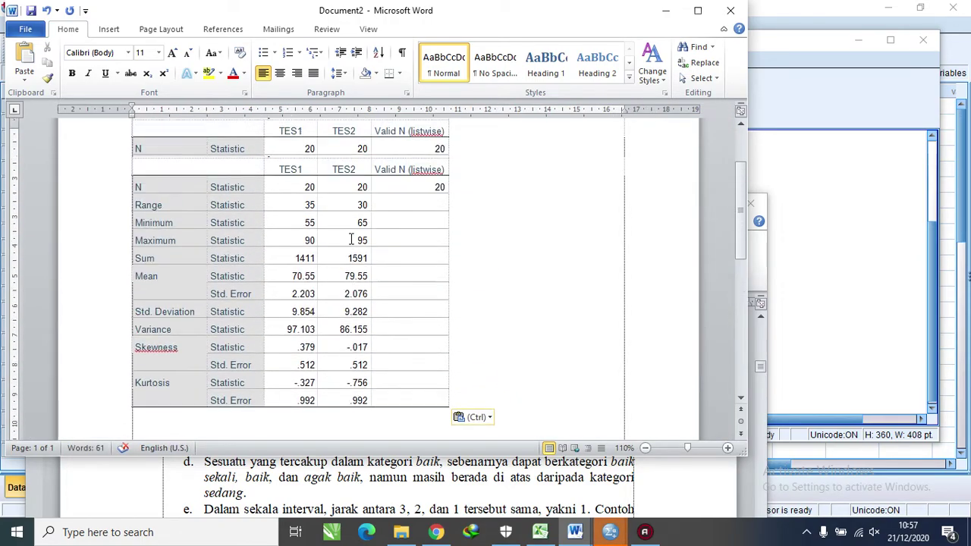
pyautogui.scroll(-2, 370, 292)
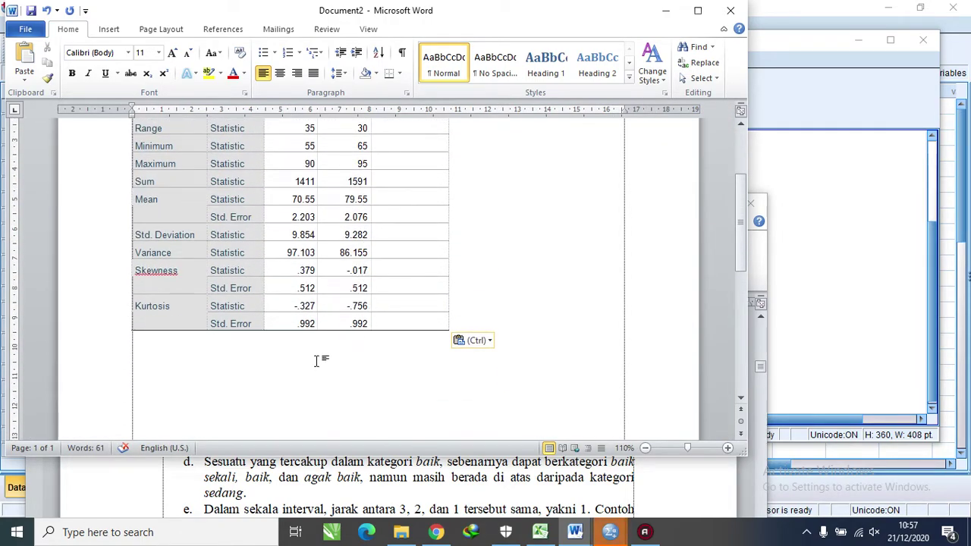
pyautogui.click(290, 307)
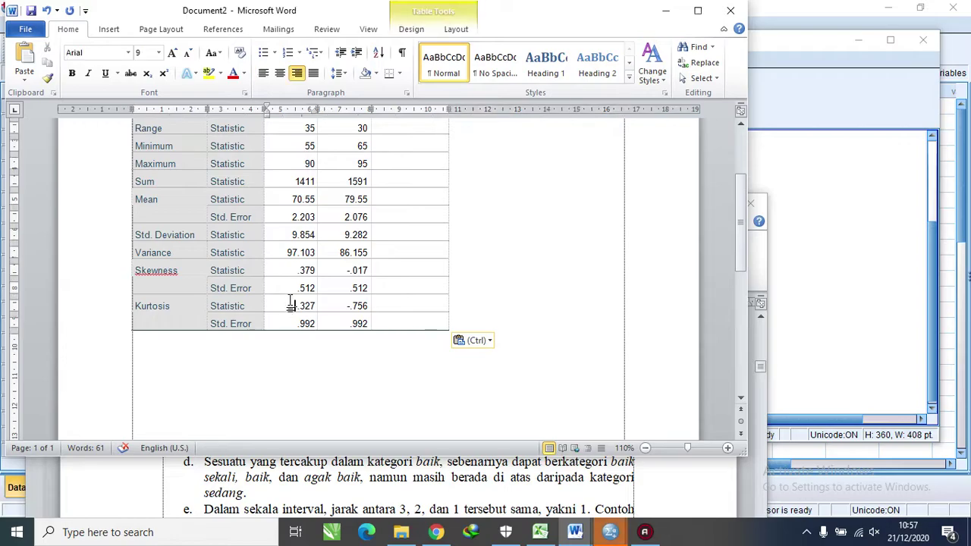
pyautogui.moveTo(290, 273); pyautogui.dragTo(374, 275)
pyautogui.click(233, 73)
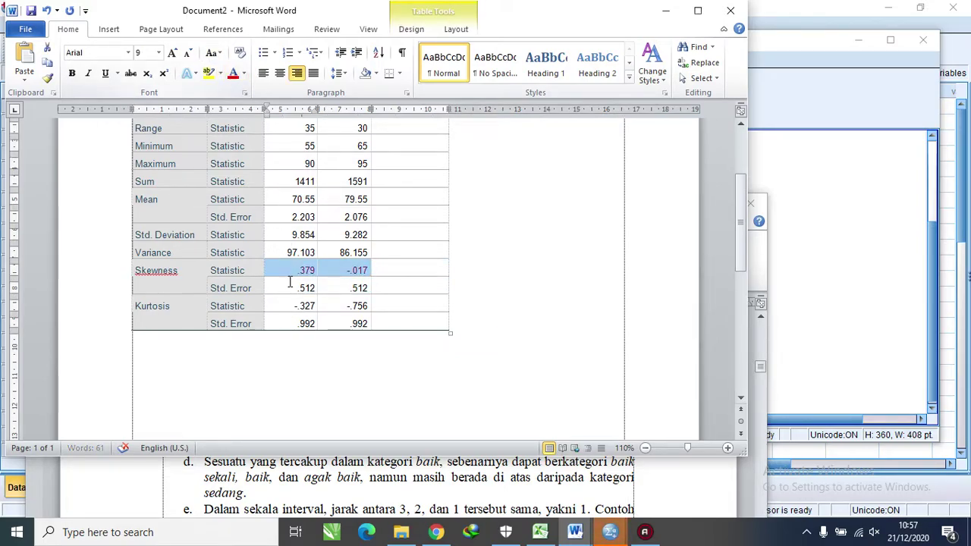
pyautogui.moveTo(299, 323); pyautogui.dragTo(369, 306)
pyautogui.click(292, 338)
pyautogui.click(231, 75)
pyautogui.click(374, 372)
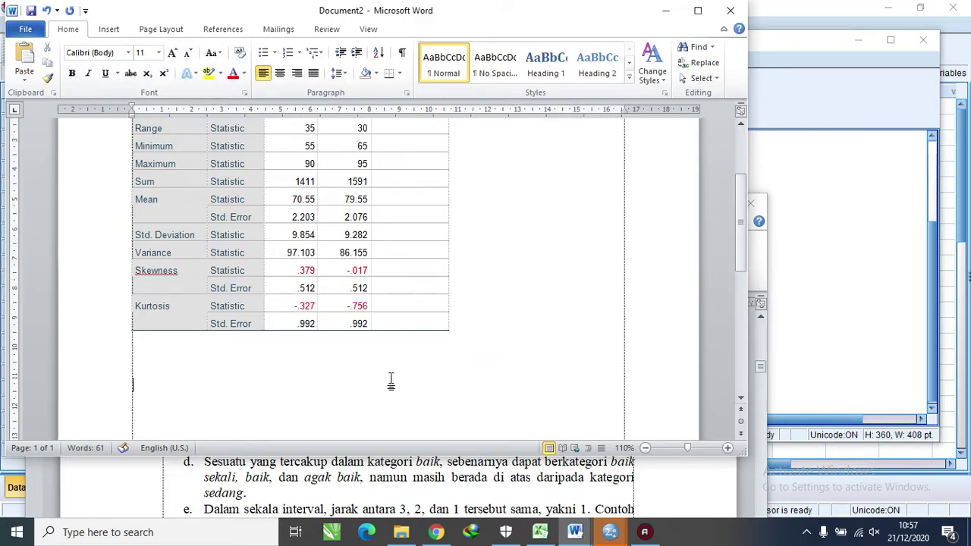
# Switch to File Explorer and open UAS EHB KELAS B ANGKATAN 2016 inside the MATAKULIAH subfolder MK Evaluasi Pembelajaran Bidang Studi
pyautogui.click(403, 531)
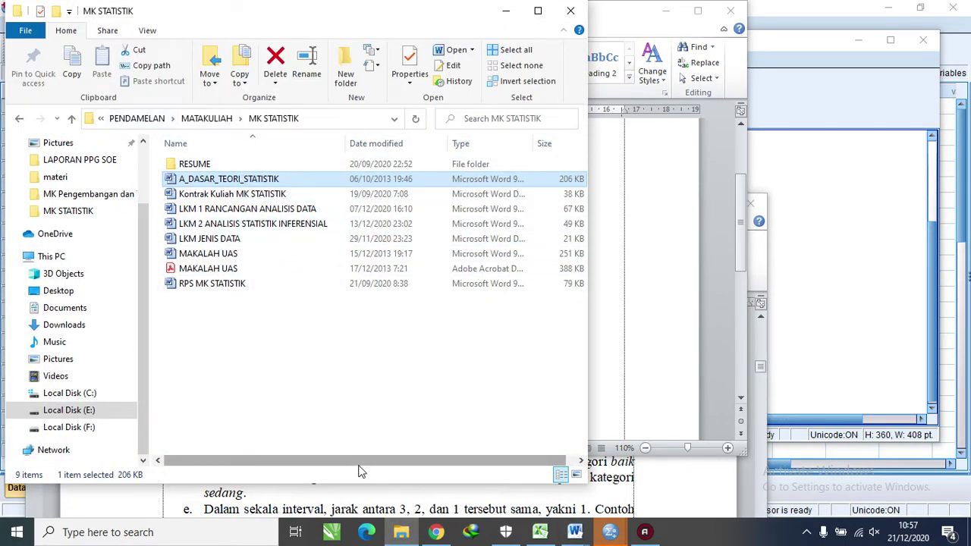
pyautogui.click(208, 114)
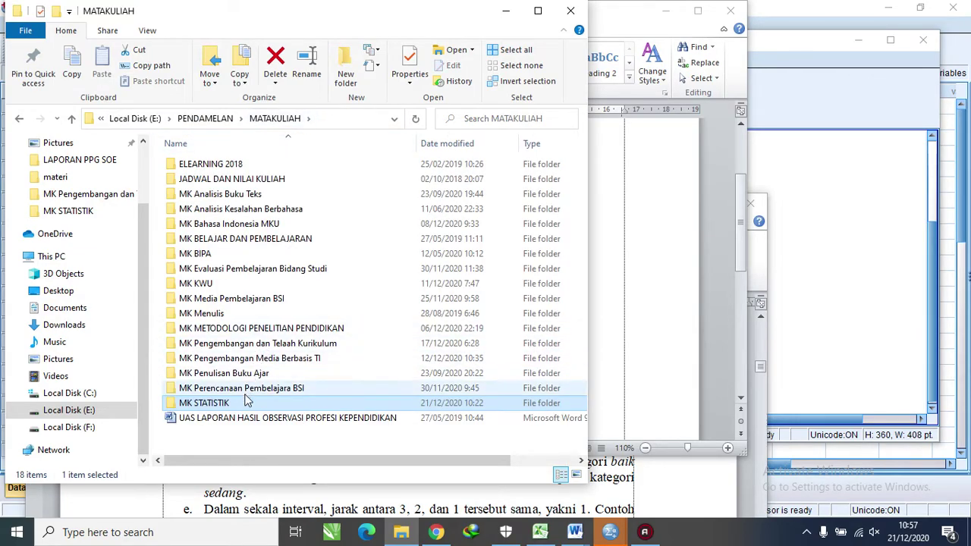
pyautogui.click(256, 270)
pyautogui.doubleClick(257, 270)
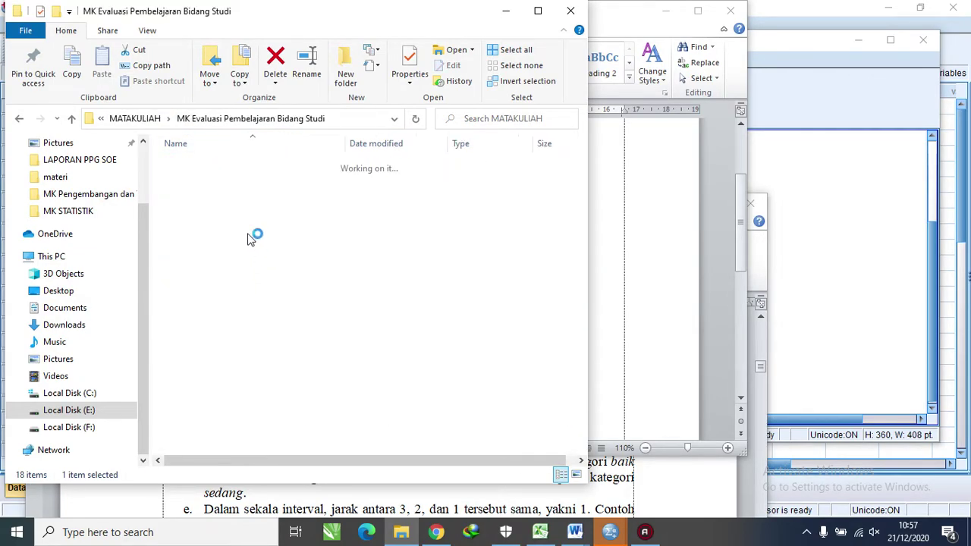
pyautogui.click(242, 185)
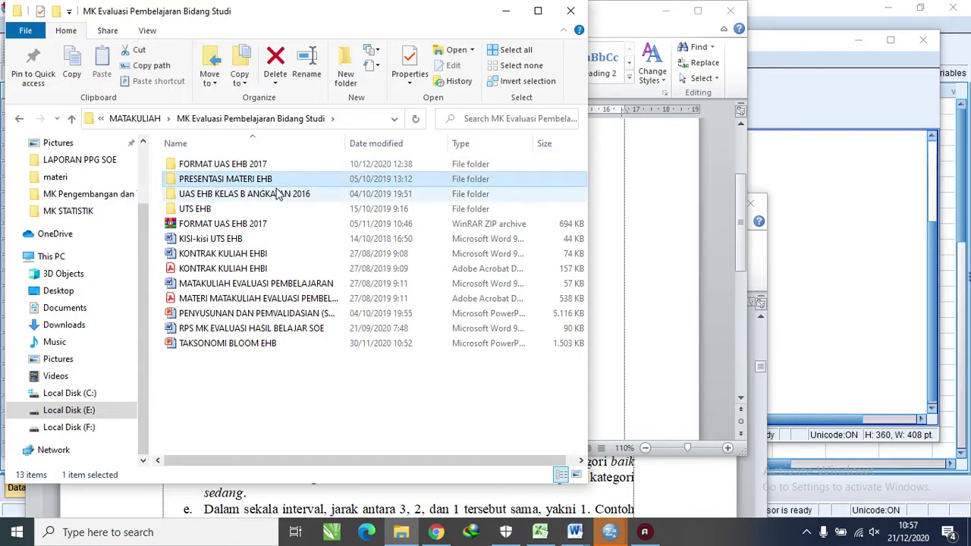
pyautogui.doubleClick(280, 203)
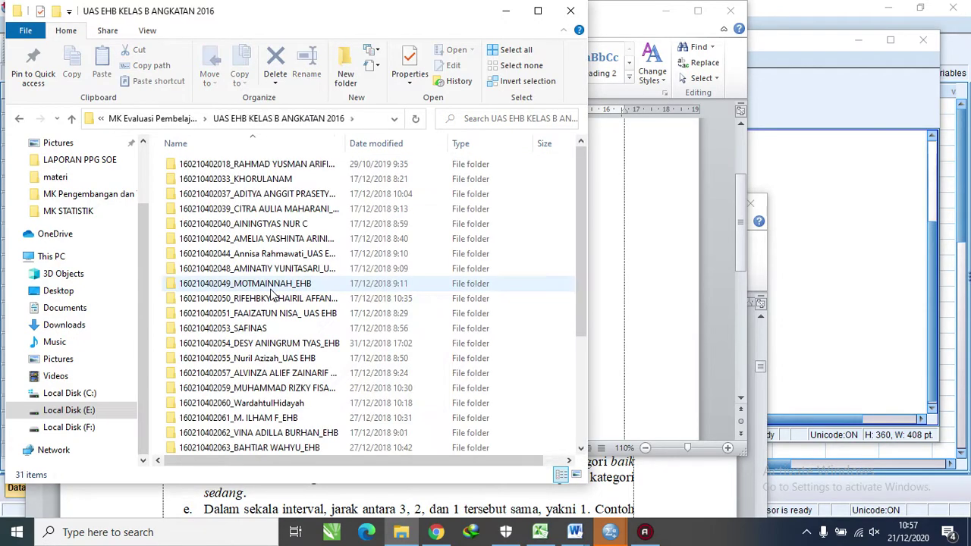
# Open the Word file "4. ANALISIS BUTIR SOAL" from the sample student's EHB folder and minimize File Explorer
pyautogui.scroll(-1, 271, 294)
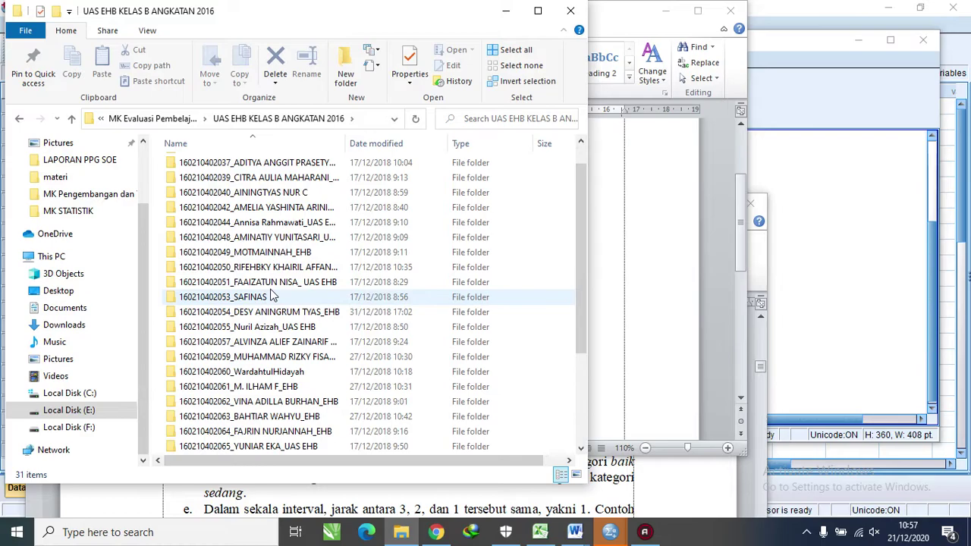
pyautogui.scroll(1, 272, 295)
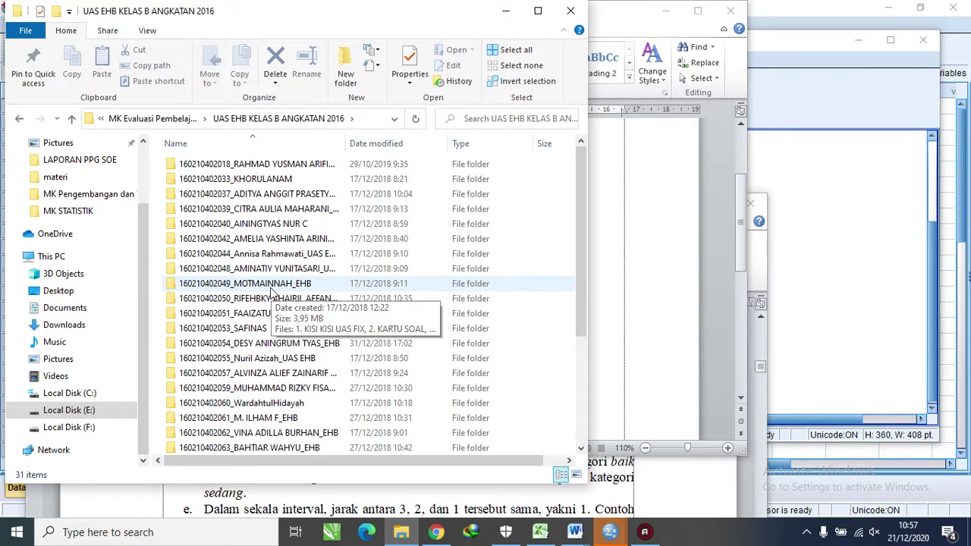
pyautogui.scroll(-2, 304, 406)
pyautogui.click(306, 417)
pyautogui.doubleClick(306, 417)
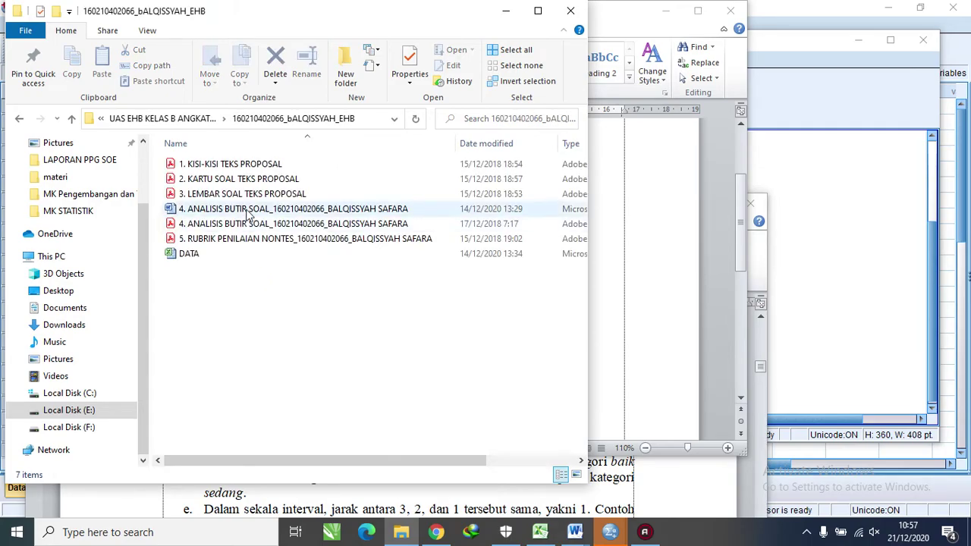
pyautogui.doubleClick(245, 209)
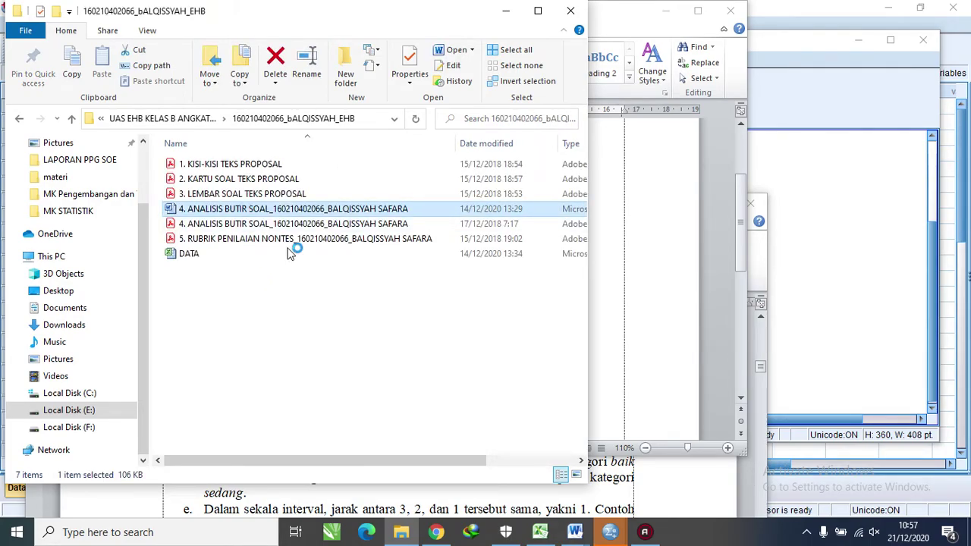
pyautogui.click(505, 13)
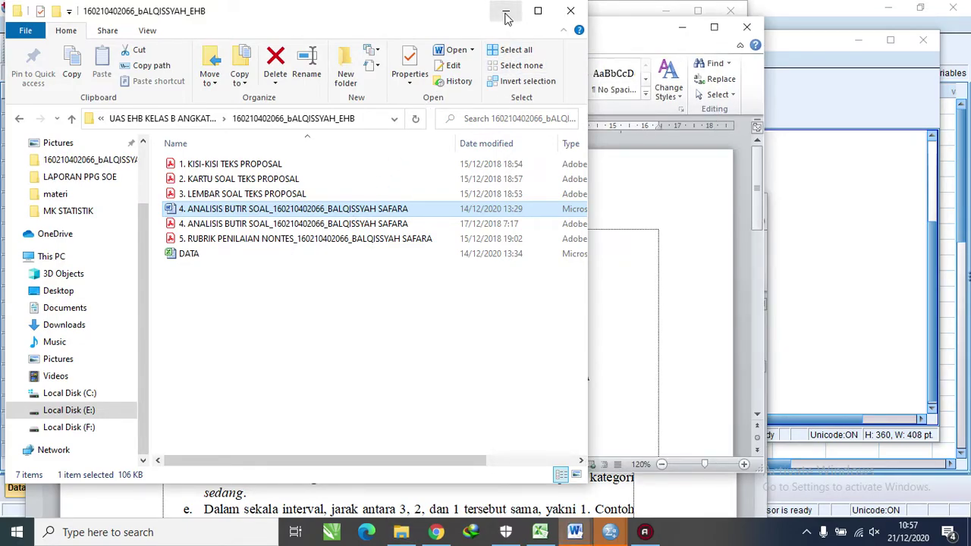
# Find the content validation procedure in the item analysis document and select its sixth point, about calculating skewness and kurtosis in SPSS
pyautogui.scroll(-5, 666, 220)
pyautogui.scroll(-5, 666, 220)
pyautogui.moveTo(761, 286); pyautogui.dragTo(743, 180)
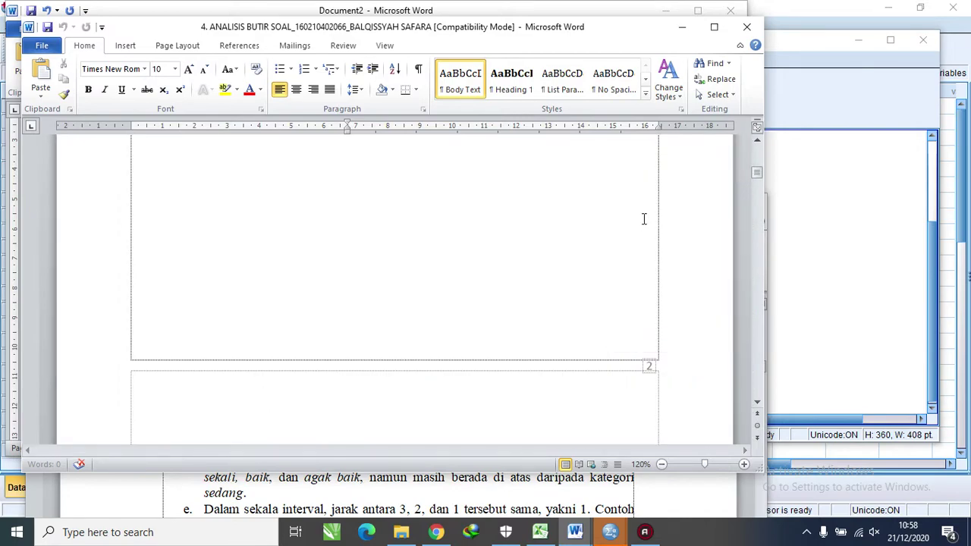
pyautogui.keyDown('ctrl'); pyautogui.scroll(-3, 644, 217); pyautogui.keyUp('ctrl')
pyautogui.scroll(-1, 500, 290)
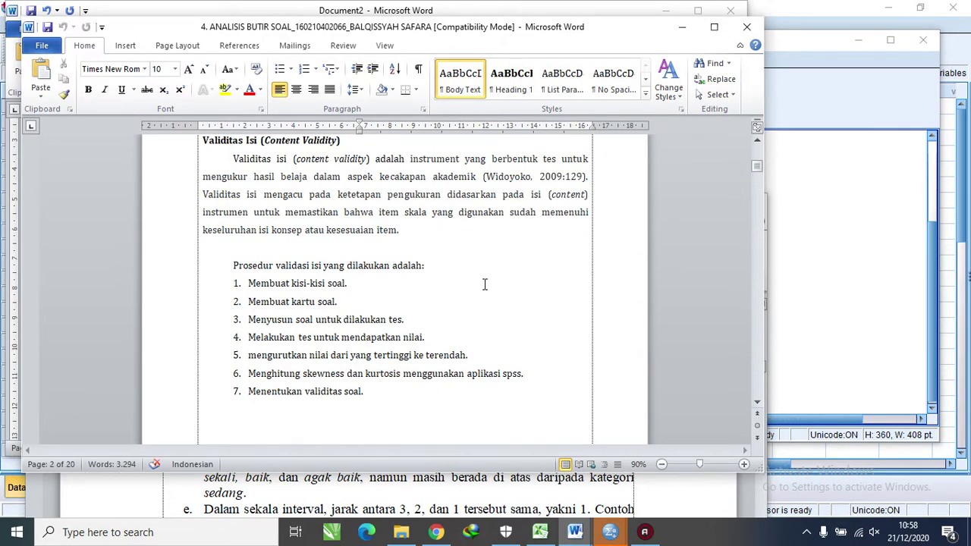
pyautogui.scroll(-2, 484, 284)
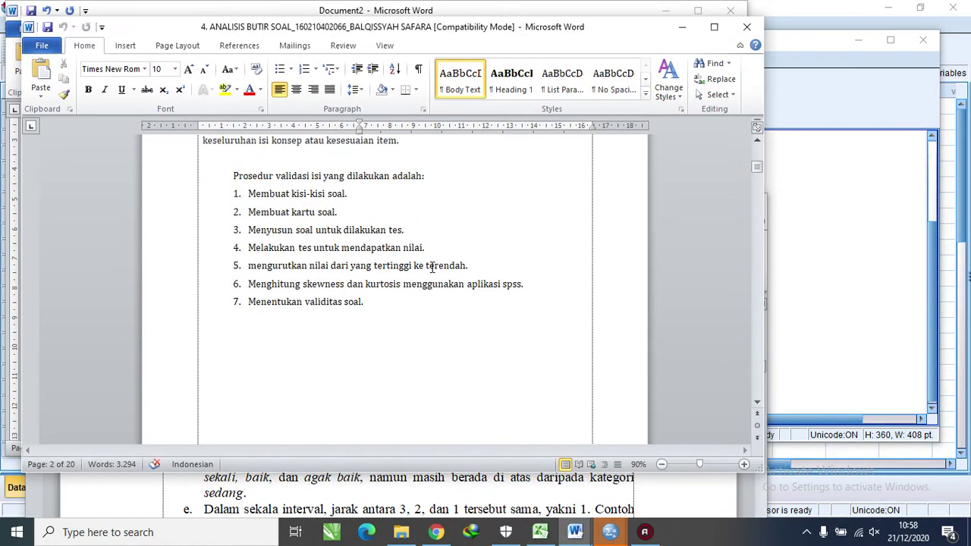
pyautogui.moveTo(541, 287); pyautogui.dragTo(238, 282)
# Find the reliability test explanation above the Descriptive Statistics table in the item analysis document and select its text
pyautogui.scroll(-3, 460, 349)
pyautogui.scroll(-20, 460, 349)
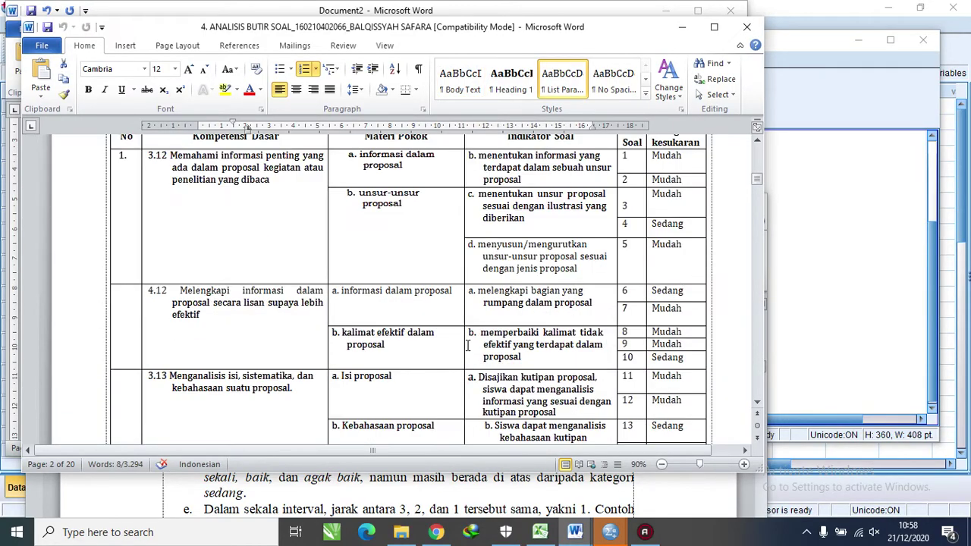
pyautogui.scroll(-12, 451, 327)
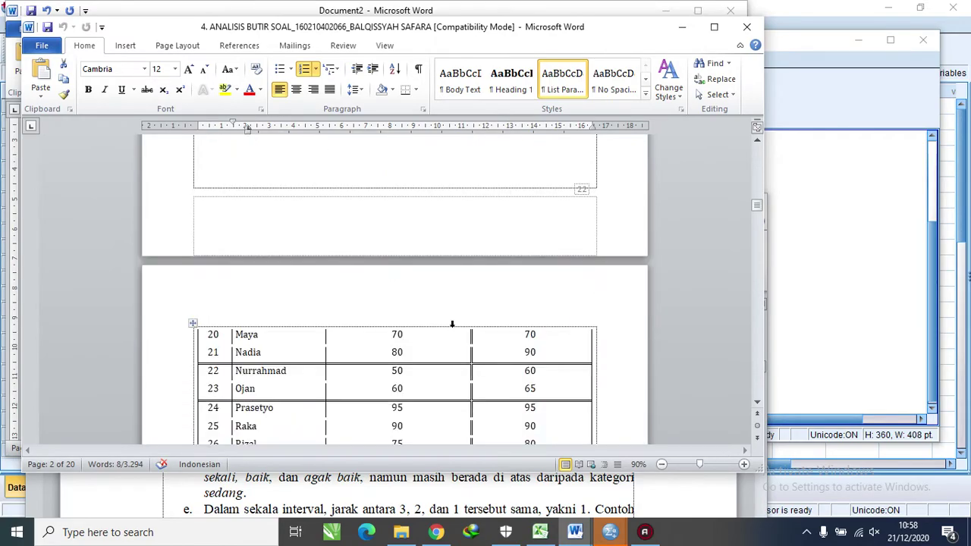
pyautogui.scroll(-5, 454, 324)
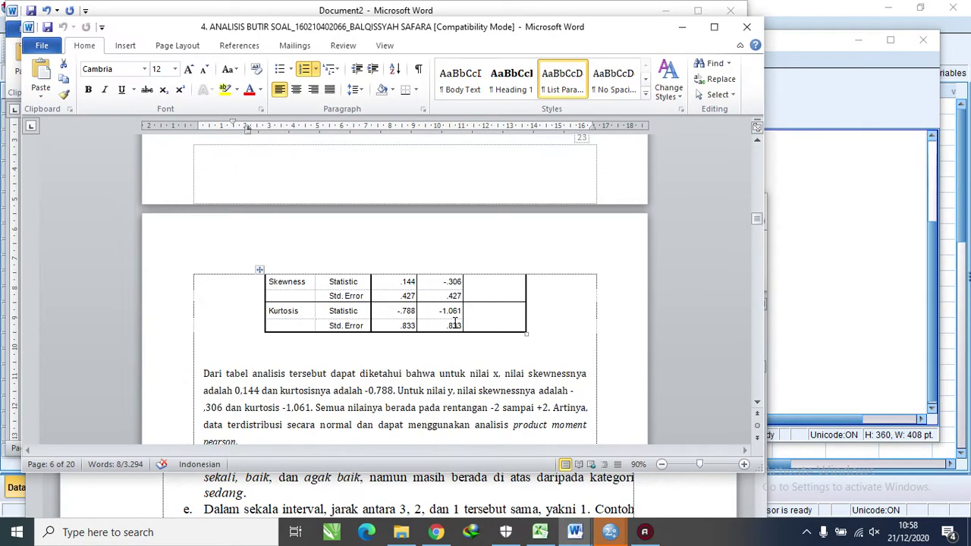
pyautogui.scroll(10, 453, 323)
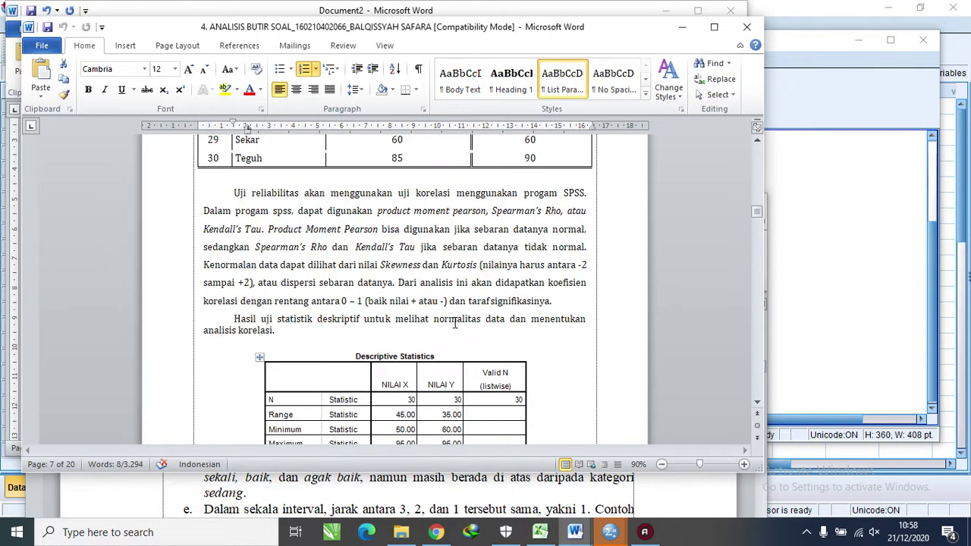
pyautogui.scroll(2, 454, 324)
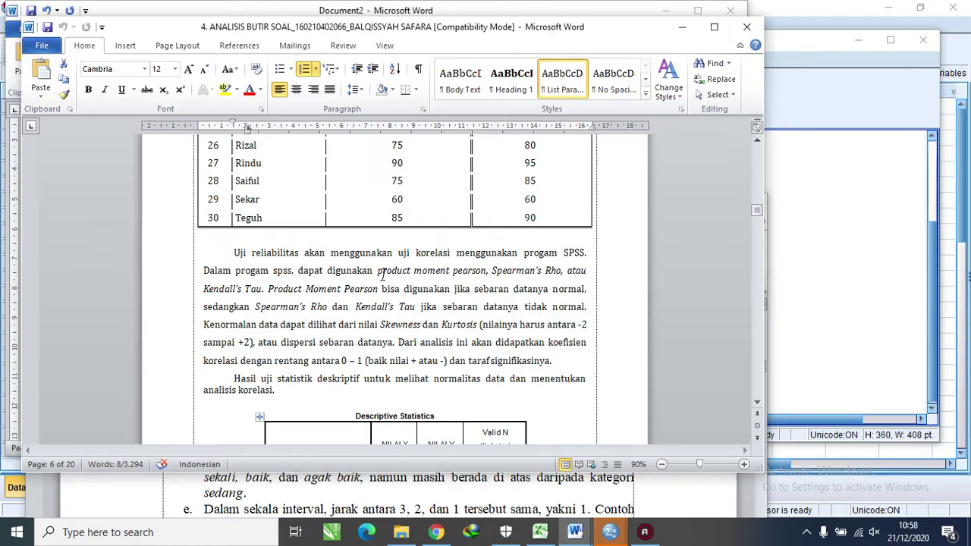
pyautogui.moveTo(231, 250)
pyautogui.mouseDown()
pyautogui.moveTo(424, 308)
pyautogui.moveTo(471, 341)
pyautogui.mouseUp()
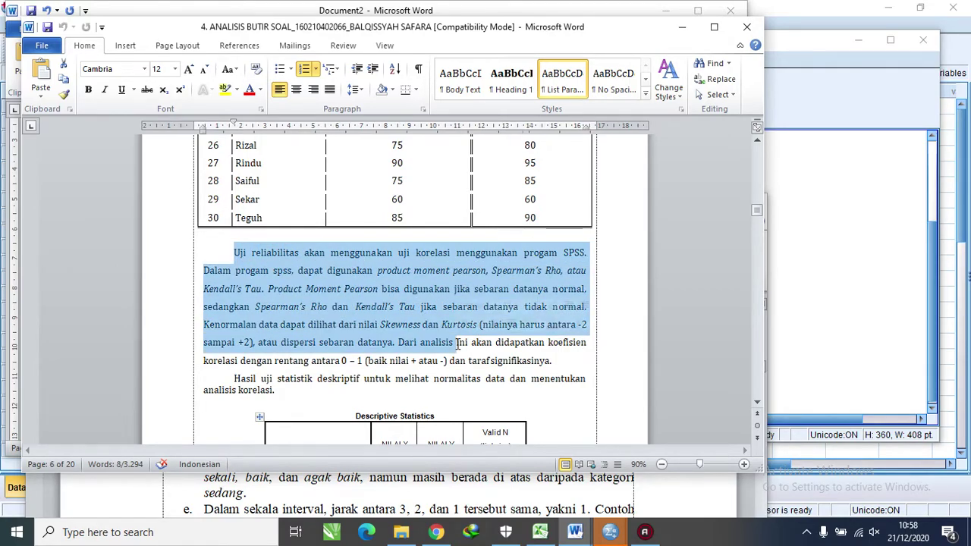
pyautogui.moveTo(205, 267); pyautogui.dragTo(419, 395)
# Enlarge the item analysis document to 120% and select the phrase "product moment pearson" in the reliability paragraph for reading
pyautogui.scroll(-8, 406, 359)
pyautogui.scroll(-5, 406, 359)
pyautogui.scroll(3, 406, 359)
pyautogui.keyDown('ctrl'); pyautogui.scroll(3, 414, 351); pyautogui.keyUp('ctrl')
pyautogui.scroll(-4, 413, 352)
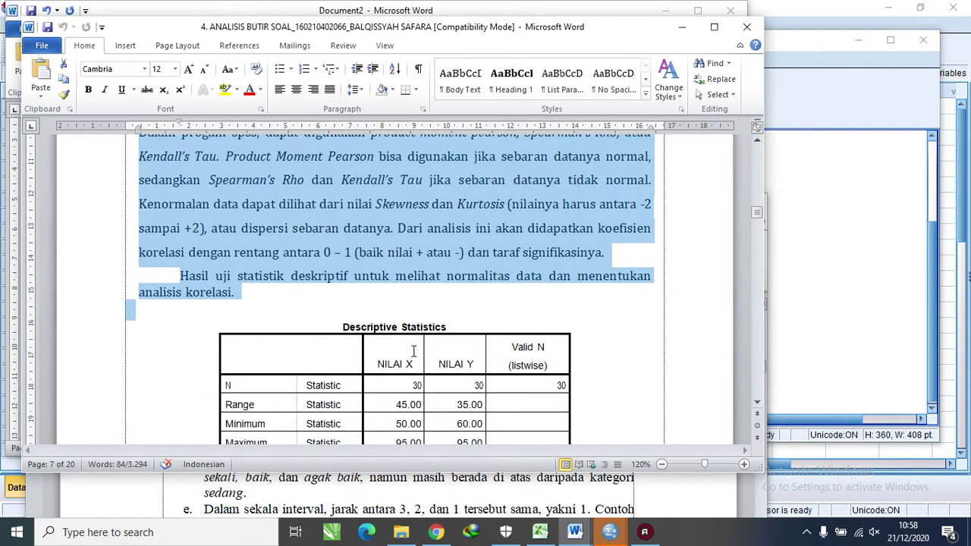
pyautogui.scroll(1, 413, 351)
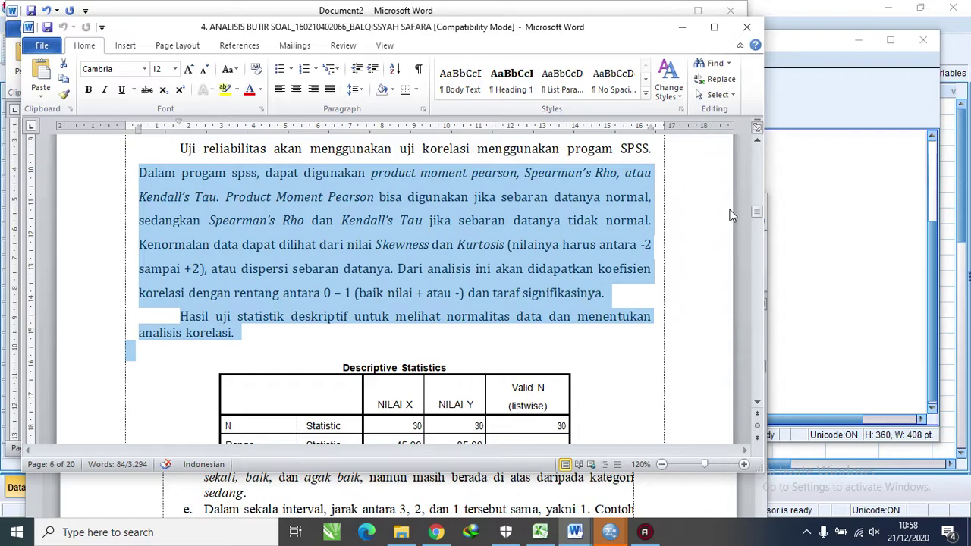
pyautogui.click(757, 403)
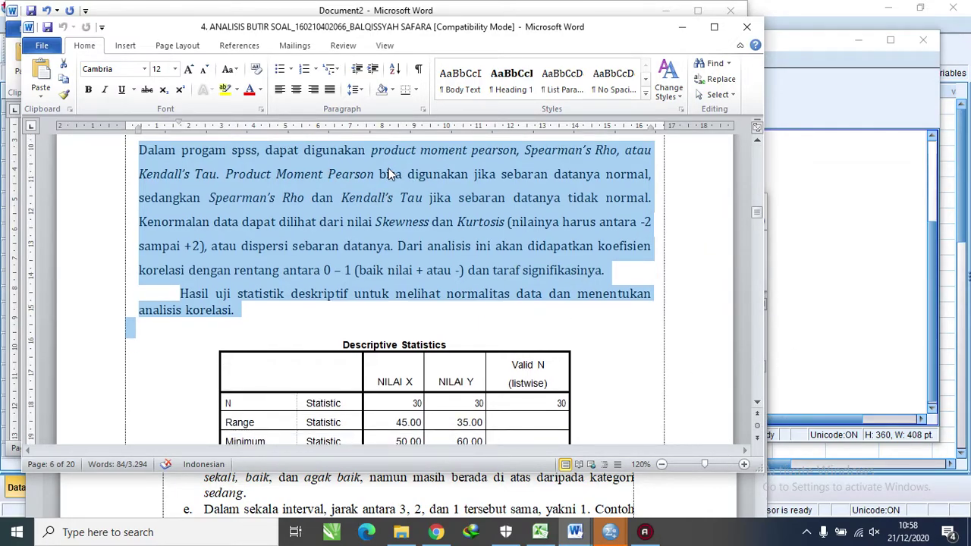
pyautogui.click(579, 174)
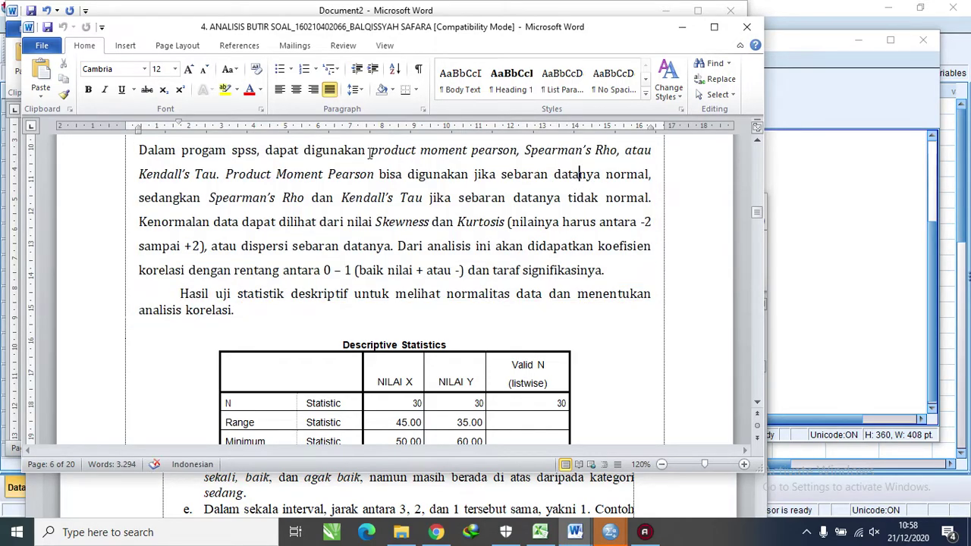
pyautogui.moveTo(371, 150); pyautogui.dragTo(514, 161)
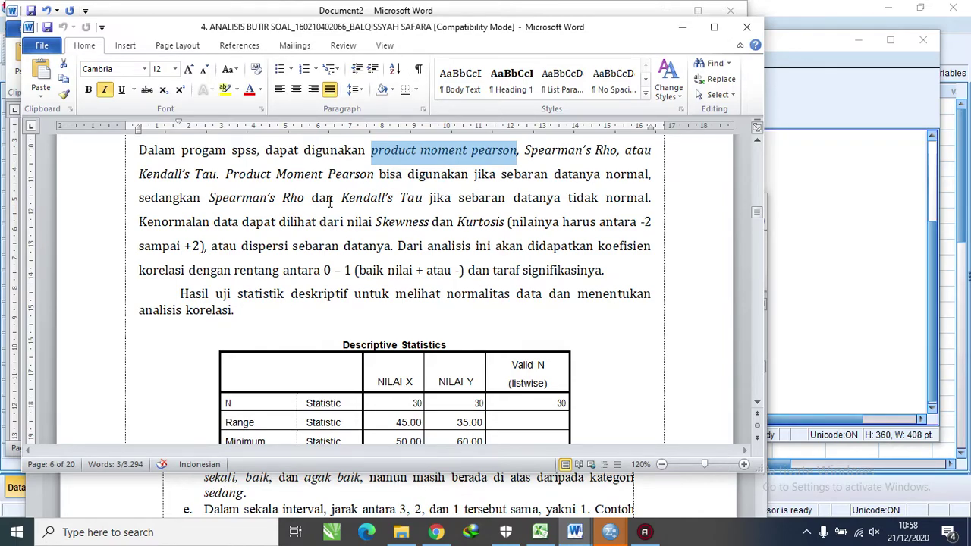
pyautogui.click(410, 244)
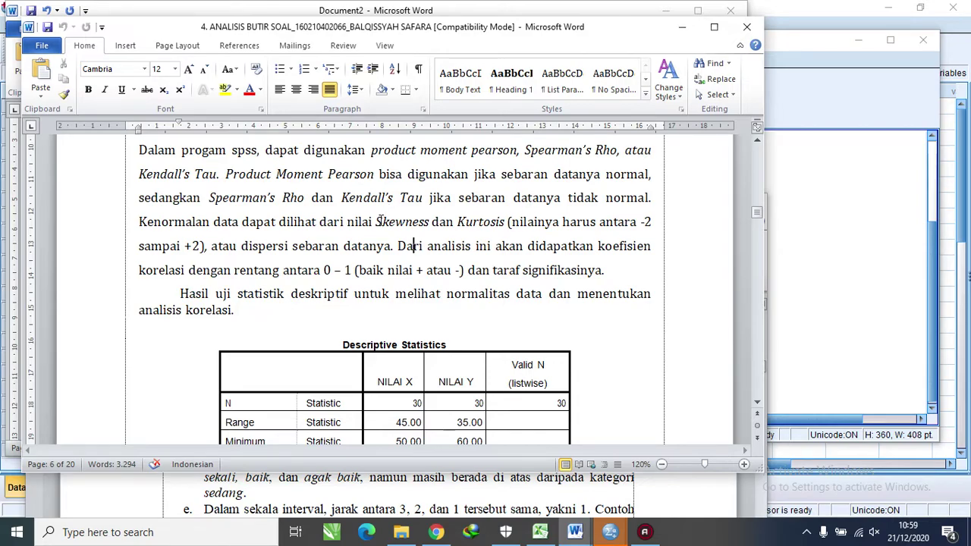
# Make the phrase "Skewness dan Kurtosis (nilainya harus antara -2 sampai +2)," bold and red in the reliability paragraph
pyautogui.moveTo(377, 221); pyautogui.dragTo(208, 252)
pyautogui.click(249, 95)
pyautogui.hotkey('ctrl', 'b')
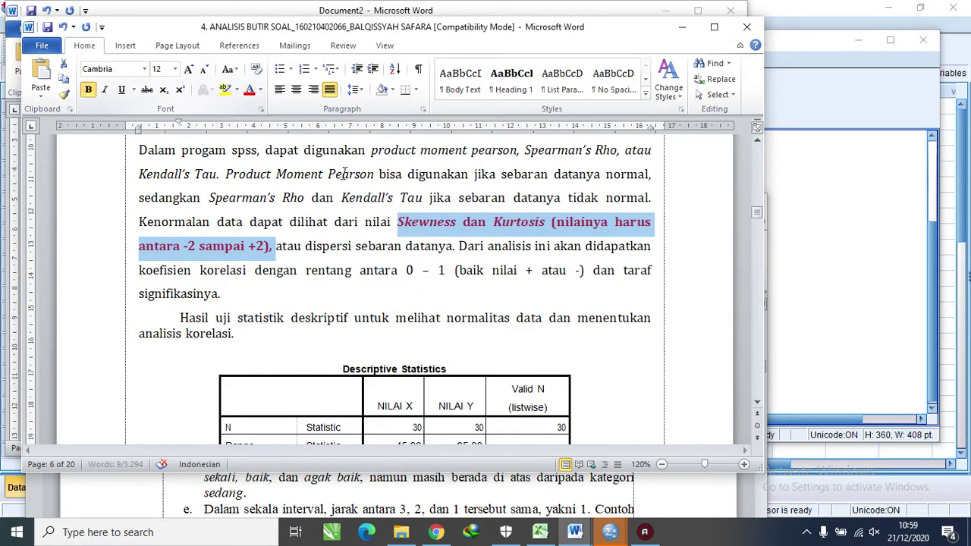
pyautogui.click(428, 289)
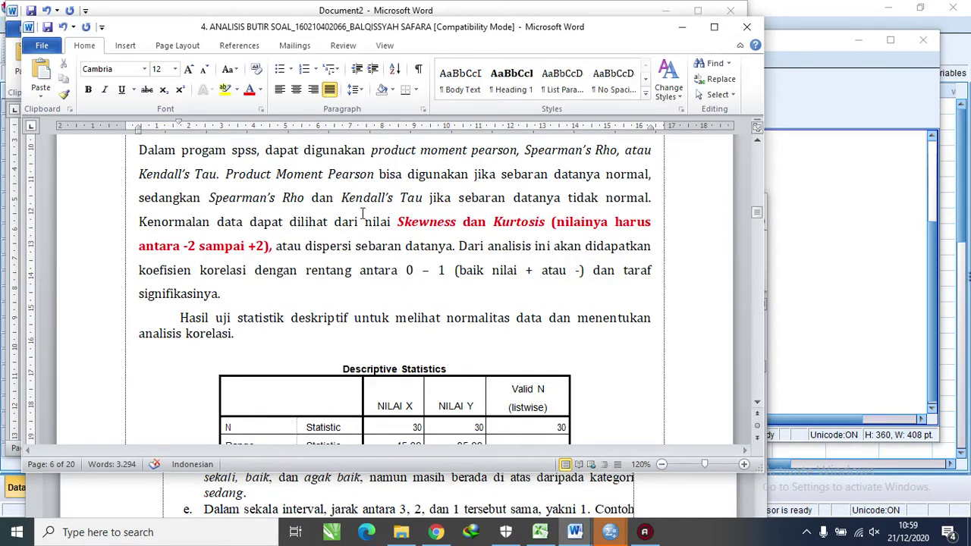
# Minimize the SPSS output and place the Document2 window beside the item analysis document
pyautogui.click(833, 188)
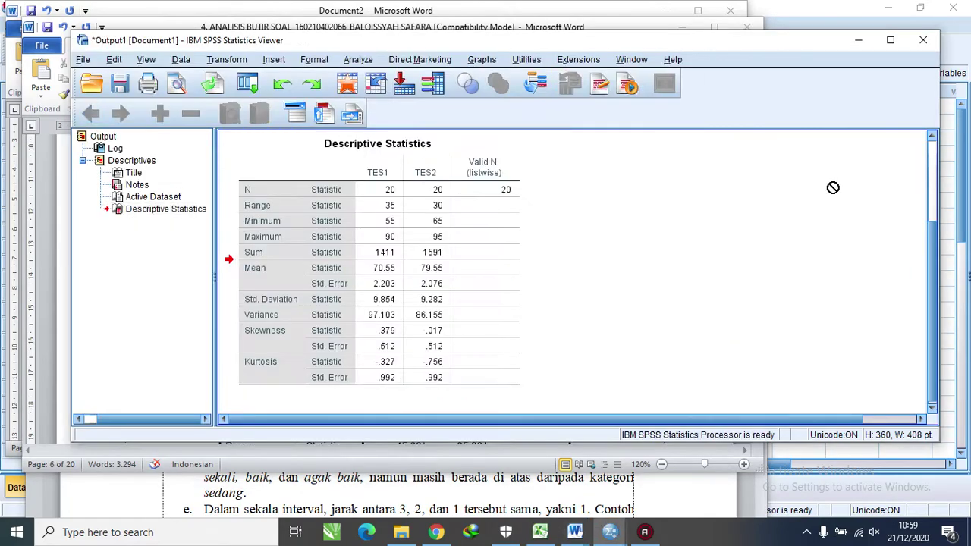
pyautogui.moveTo(486, 40); pyautogui.dragTo(567, 87)
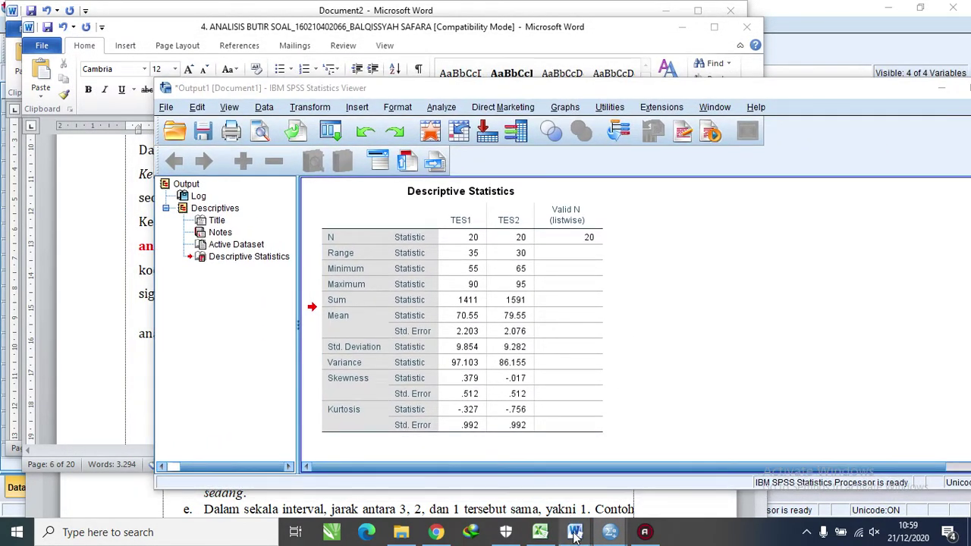
pyautogui.moveTo(574, 531)
pyautogui.moveTo(668, 481)
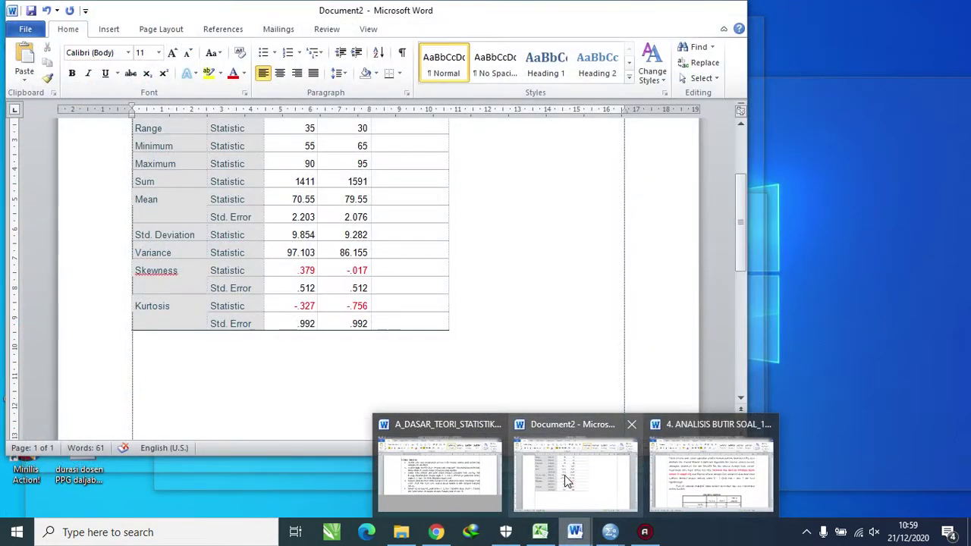
pyautogui.click(566, 481)
pyautogui.moveTo(260, 10); pyautogui.dragTo(713, 85)
pyautogui.moveTo(455, 88); pyautogui.dragTo(409, 85)
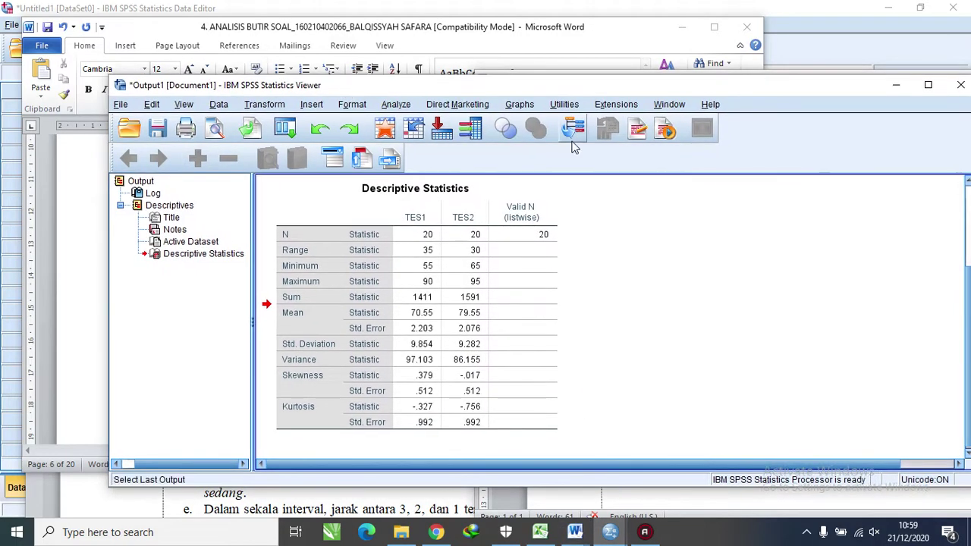
pyautogui.click(896, 84)
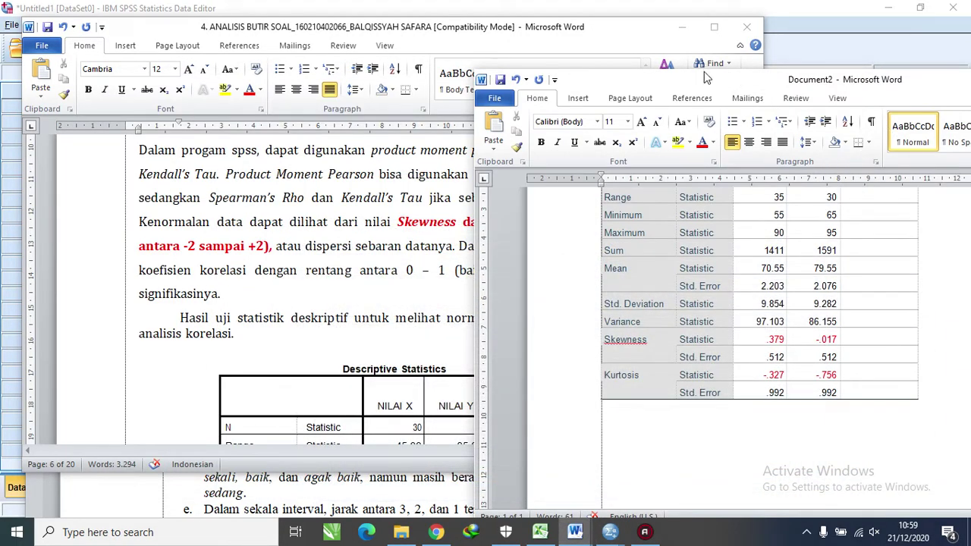
pyautogui.moveTo(704, 71); pyautogui.dragTo(708, 21)
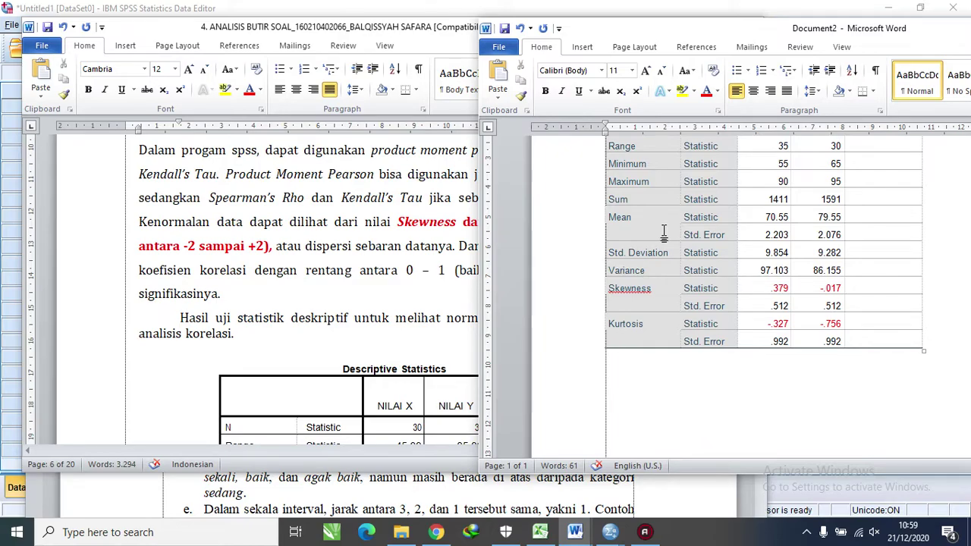
# Reposition Document2 to show more of its page and draw a long horizontal line below the statistics table
pyautogui.click(583, 47)
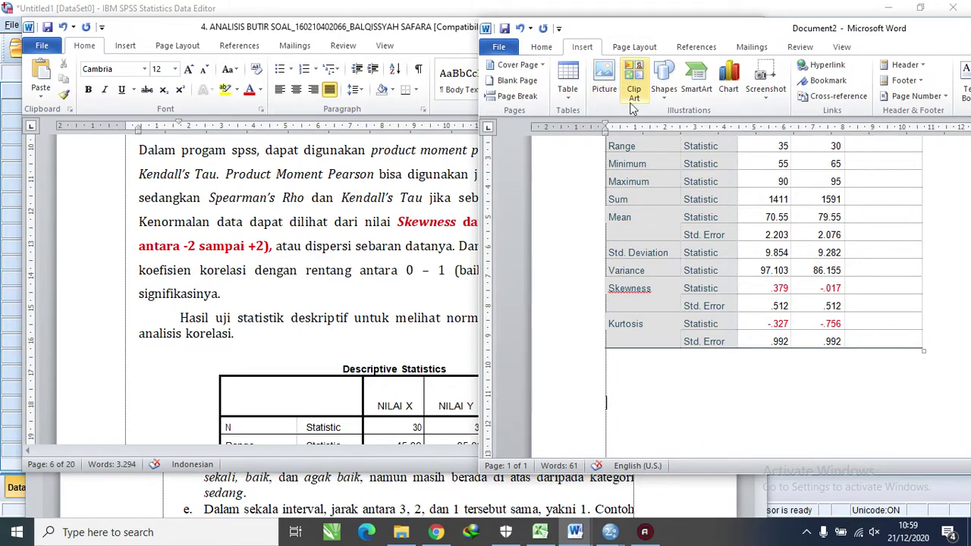
pyautogui.click(541, 47)
pyautogui.moveTo(610, 34); pyautogui.dragTo(421, 17)
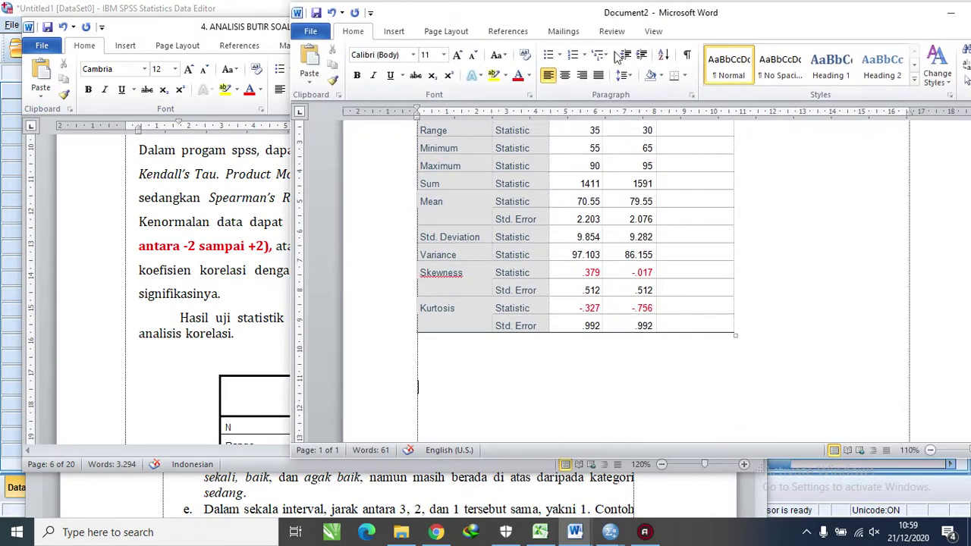
pyautogui.click(392, 29)
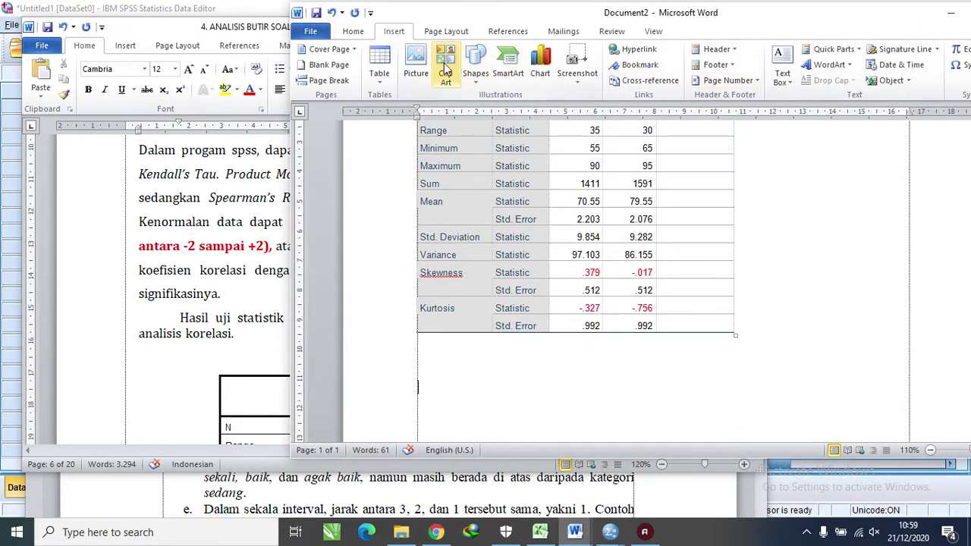
pyautogui.click(476, 68)
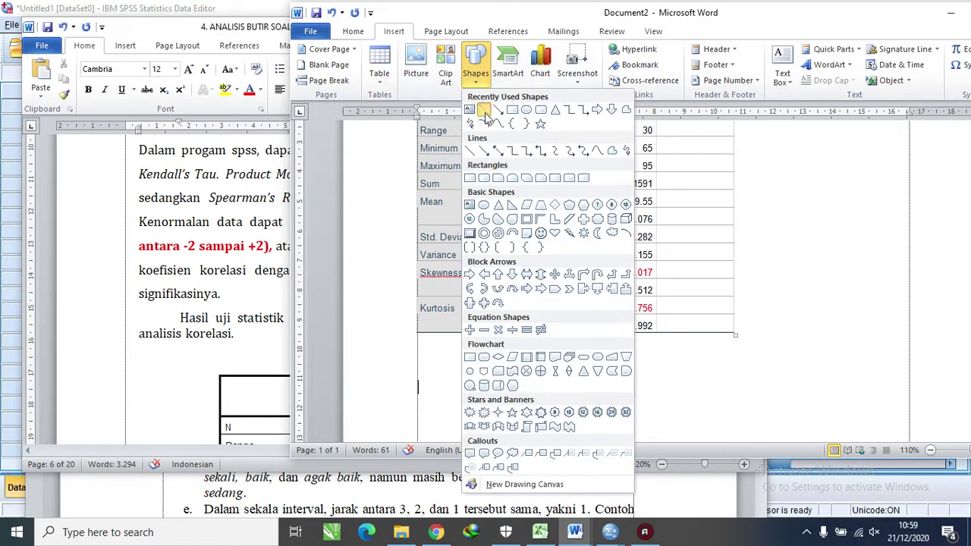
pyautogui.click(486, 114)
pyautogui.moveTo(465, 358)
pyautogui.mouseDown()
pyautogui.moveTo(887, 392)
pyautogui.moveTo(873, 361)
pyautogui.moveTo(880, 358)
pyautogui.mouseUp()
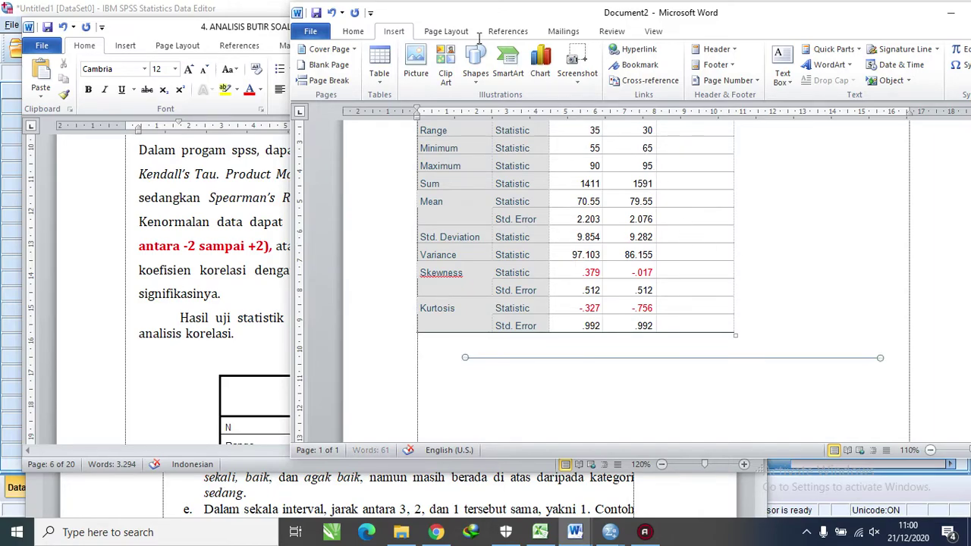
pyautogui.click(649, 371)
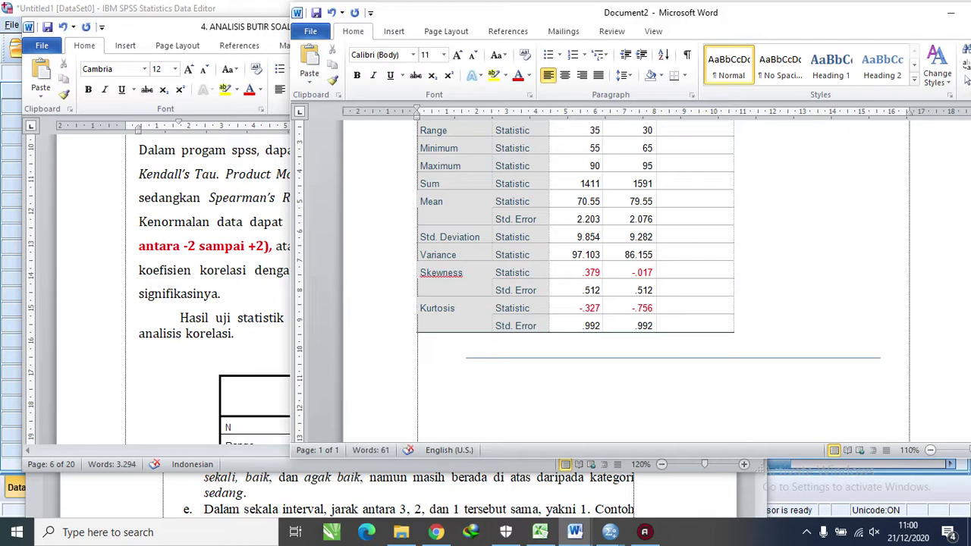
# Label the line as a number scale with 0 near the centre and -2 and 2 on either side
pyautogui.write('0')
pyautogui.write('-2')
pyautogui.click(687, 360)
pyautogui.write('22')
pyautogui.press('BackSpace')
pyautogui.press('BackSpace')
pyautogui.write('2')
# Add the scale labels 1 and -1 midway between 0 and the outer values on the number line
pyautogui.click(734, 370)
pyautogui.press('Left')
pyautogui.press('Left')
pyautogui.press('Left')
pyautogui.write('1')
pyautogui.press('Delete')
pyautogui.click(599, 362)
pyautogui.press('Delete')
pyautogui.write('-1')
pyautogui.click(654, 361)
pyautogui.click(661, 368)
# Return to the item analysis document and review its Descriptive Statistics table and the skewness and kurtosis conclusion below it
pyautogui.click(255, 244)
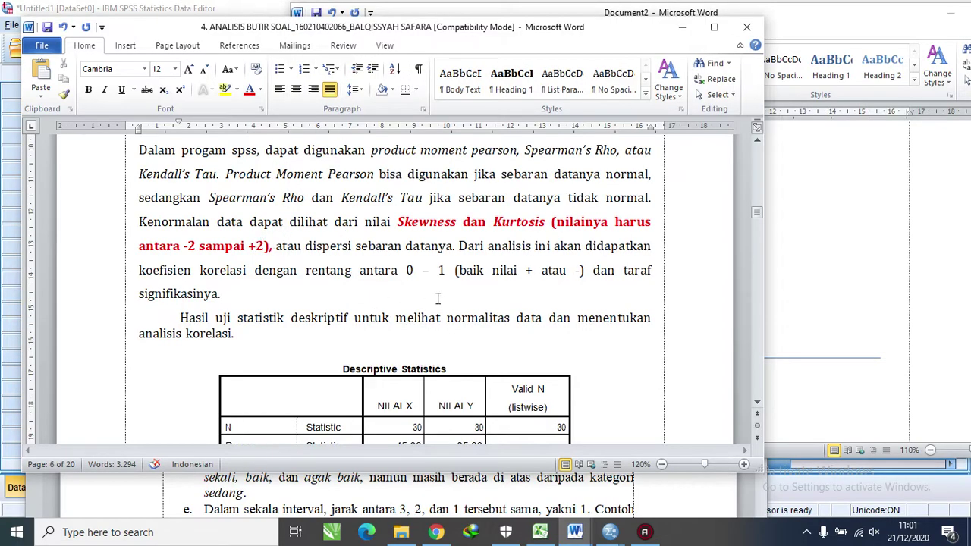
pyautogui.scroll(-2, 453, 297)
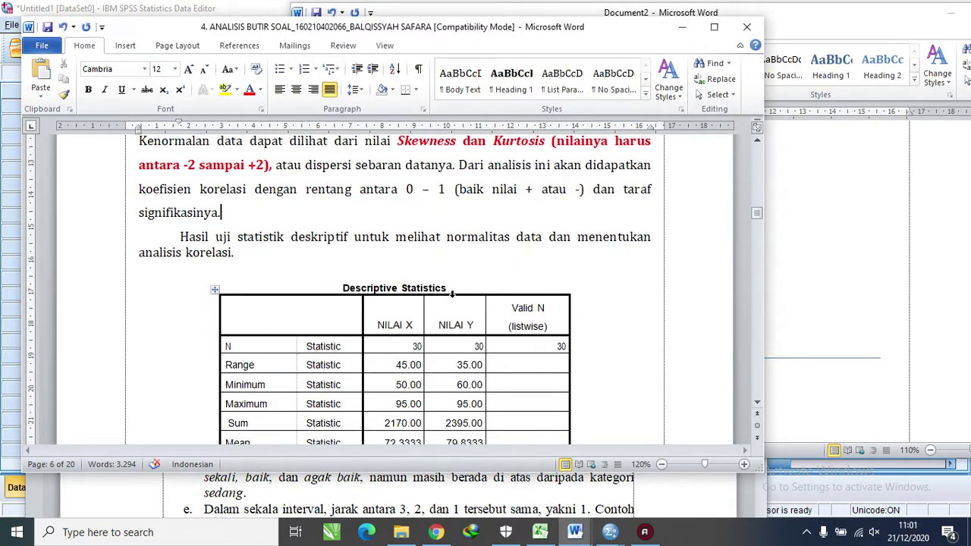
pyautogui.scroll(-3, 452, 300)
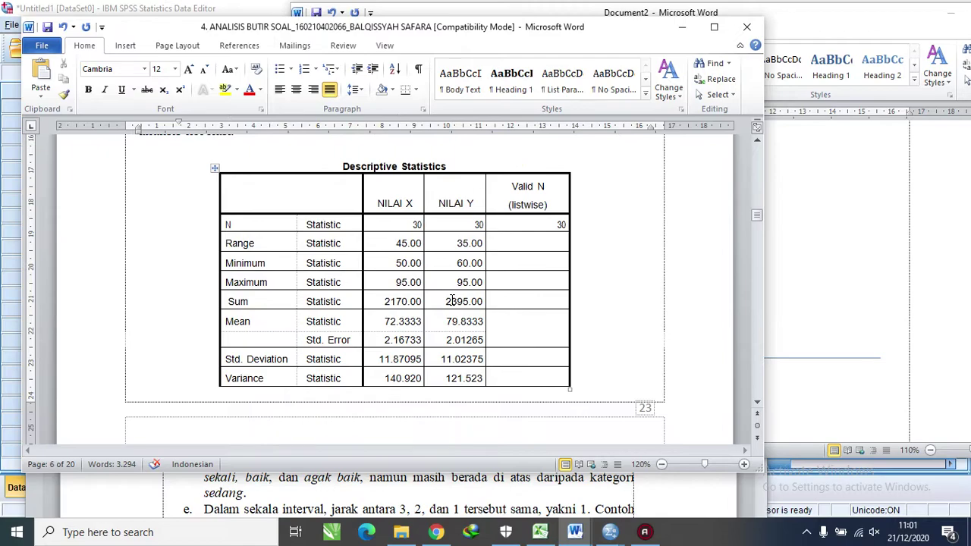
pyautogui.scroll(-6, 453, 301)
pyautogui.scroll(-4, 450, 296)
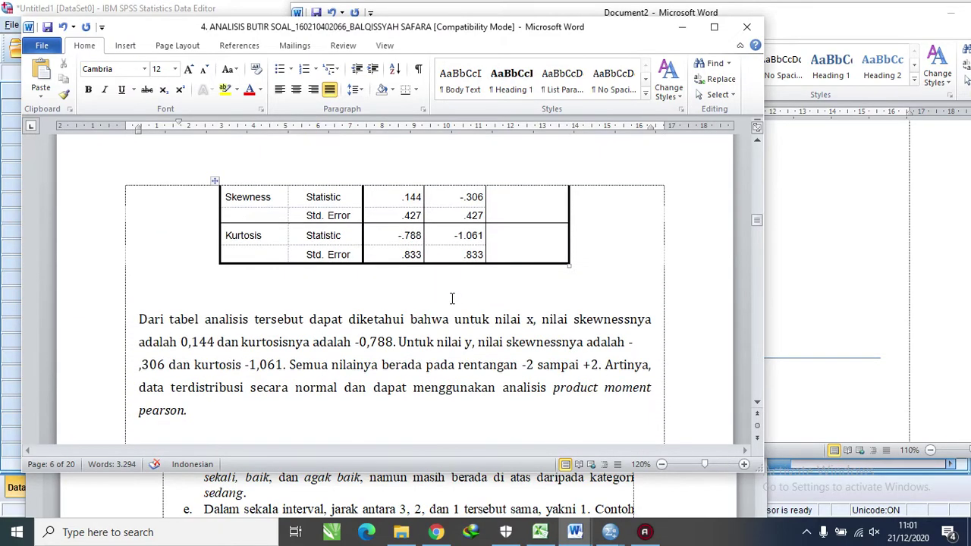
pyautogui.scroll(10, 452, 298)
pyautogui.click(370, 371)
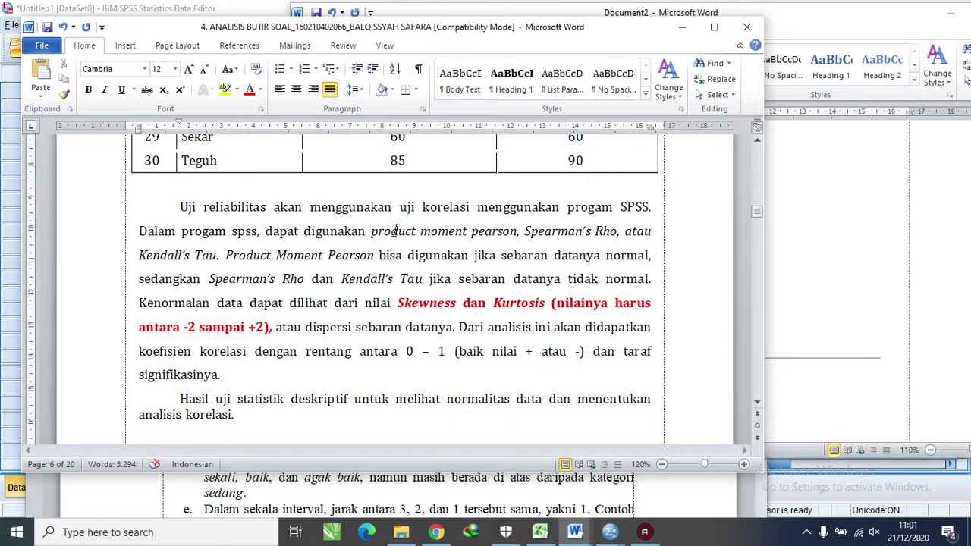
# Bold the first "product moment pearson" in the reliability paragraph and switch back to Document2
pyautogui.moveTo(372, 229); pyautogui.dragTo(518, 227)
pyautogui.hotkey('ctrl', 'b')
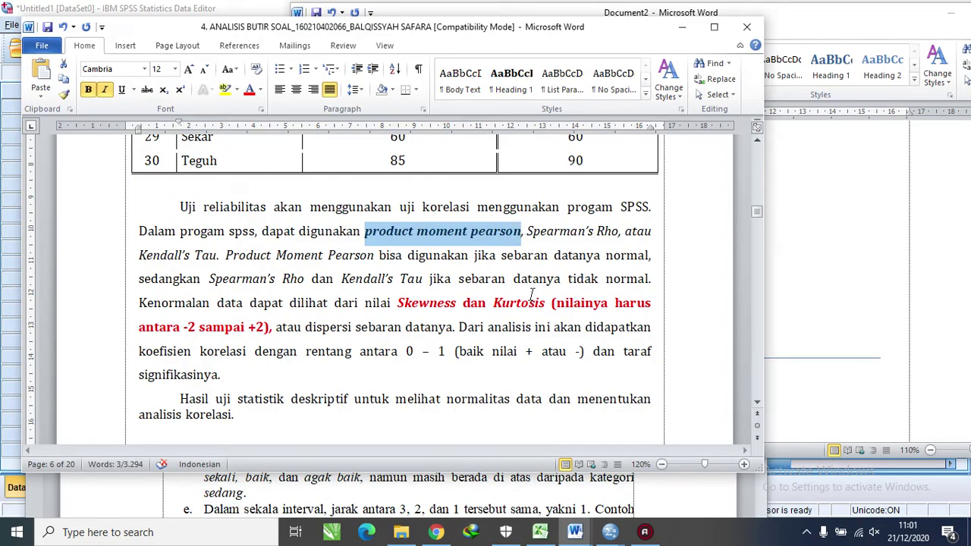
pyautogui.scroll(-5, 532, 294)
pyautogui.scroll(4, 568, 310)
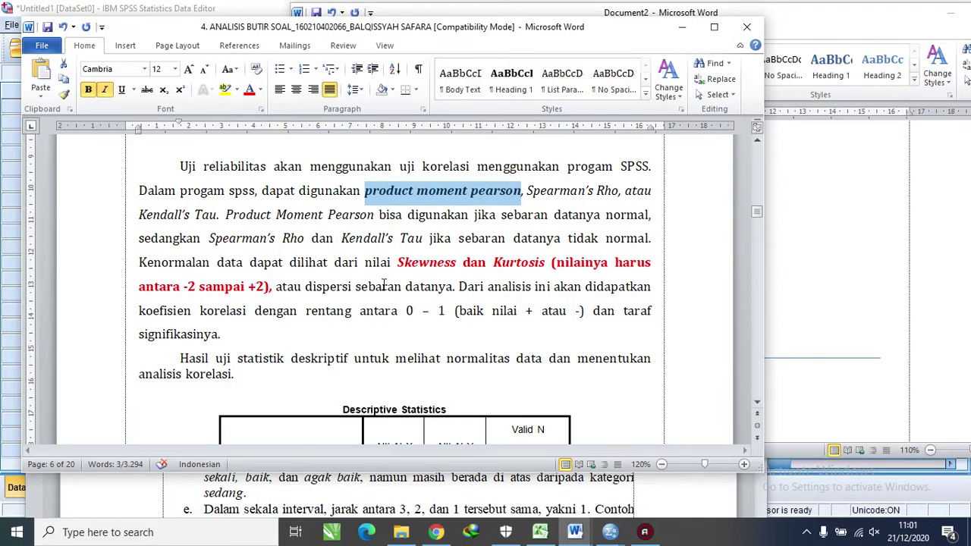
pyautogui.scroll(-1, 433, 410)
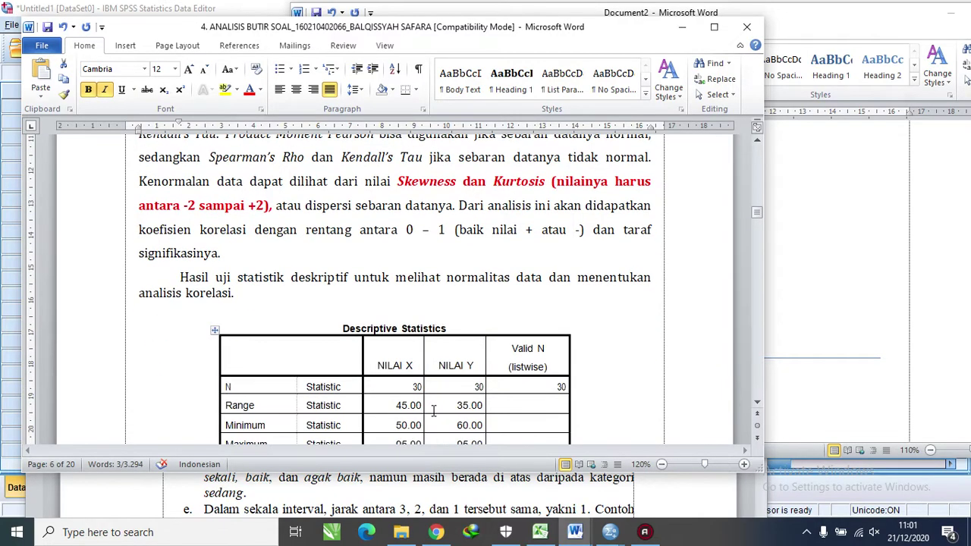
pyautogui.scroll(2, 458, 356)
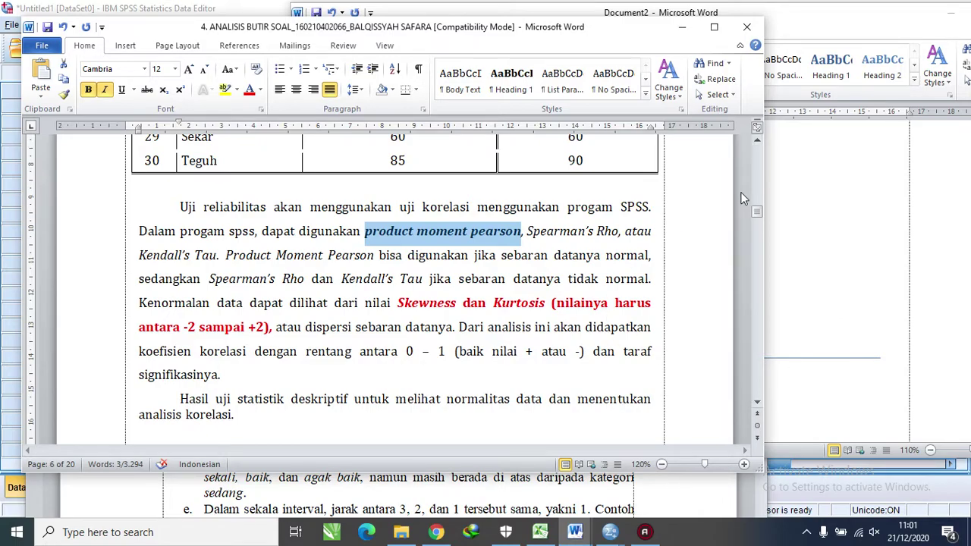
pyautogui.click(841, 253)
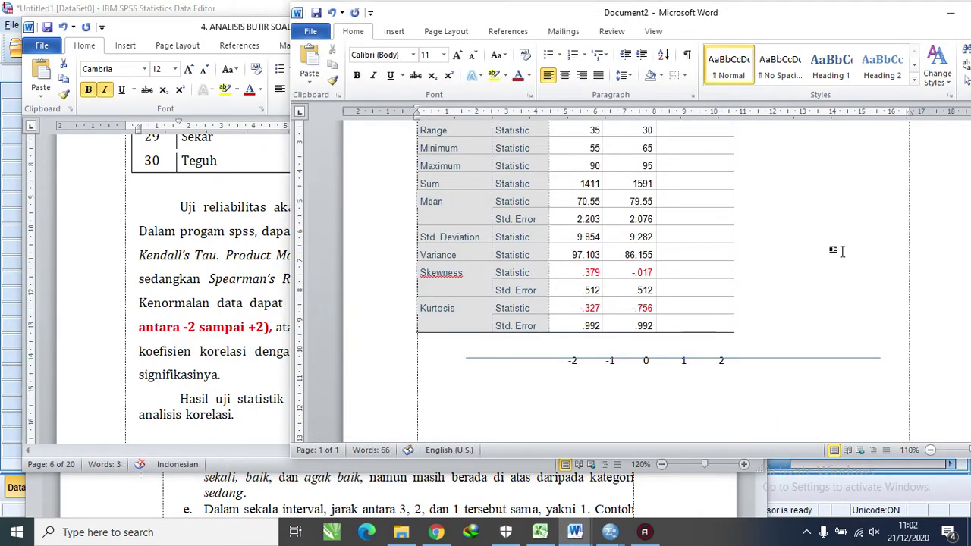